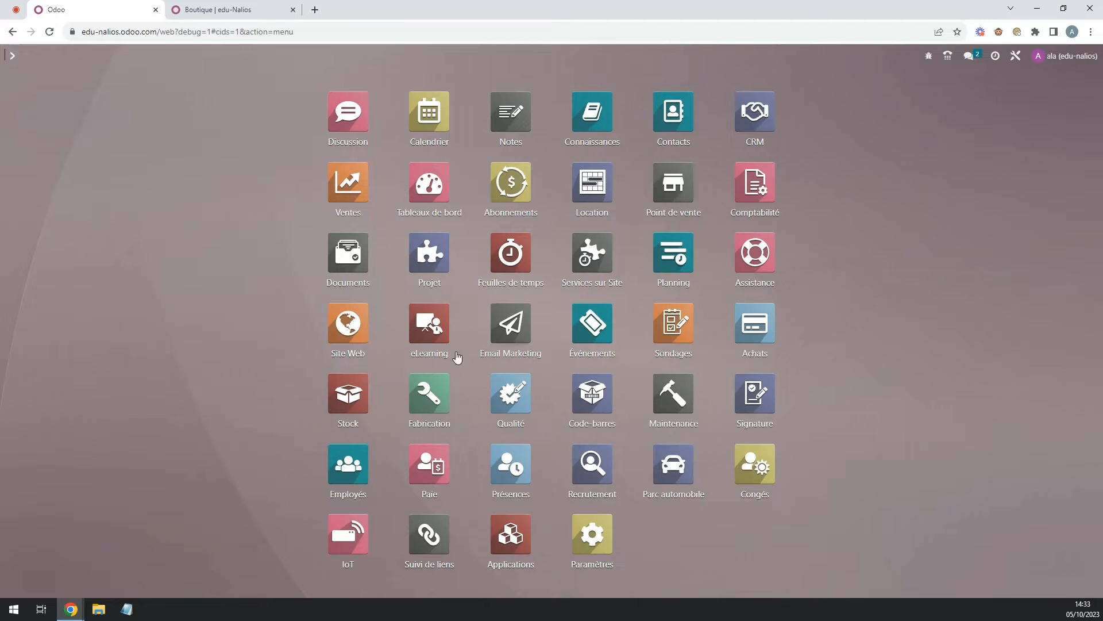
# - Open the Site Web settings and locate the Expédition section
pyautogui.click(358, 328)
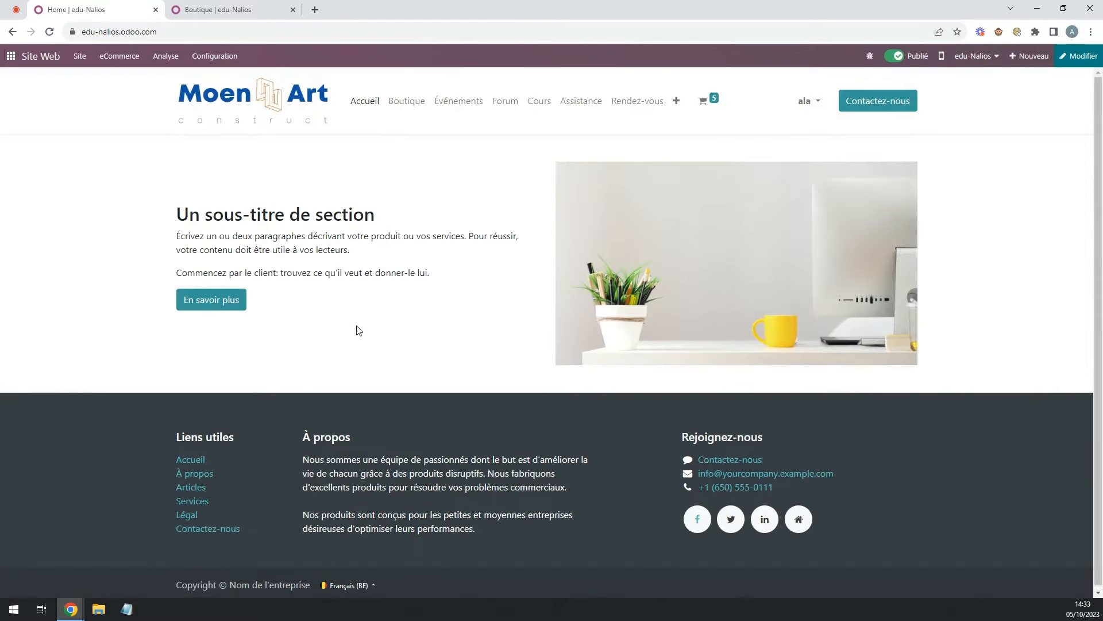
pyautogui.click(220, 56)
pyautogui.click(233, 82)
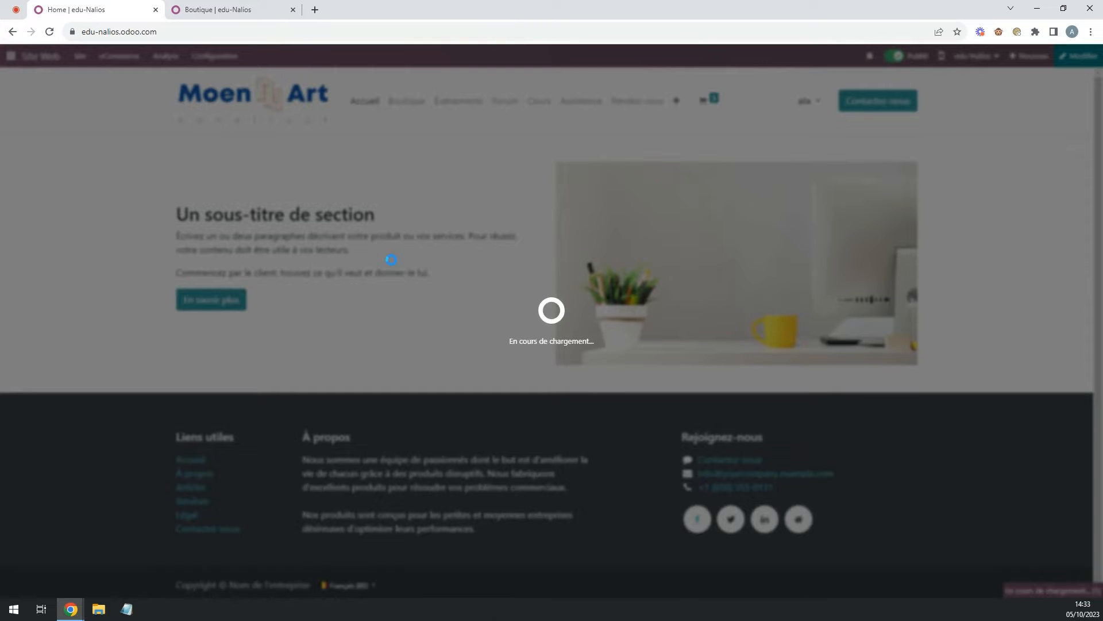
pyautogui.scroll(-9, 407, 273)
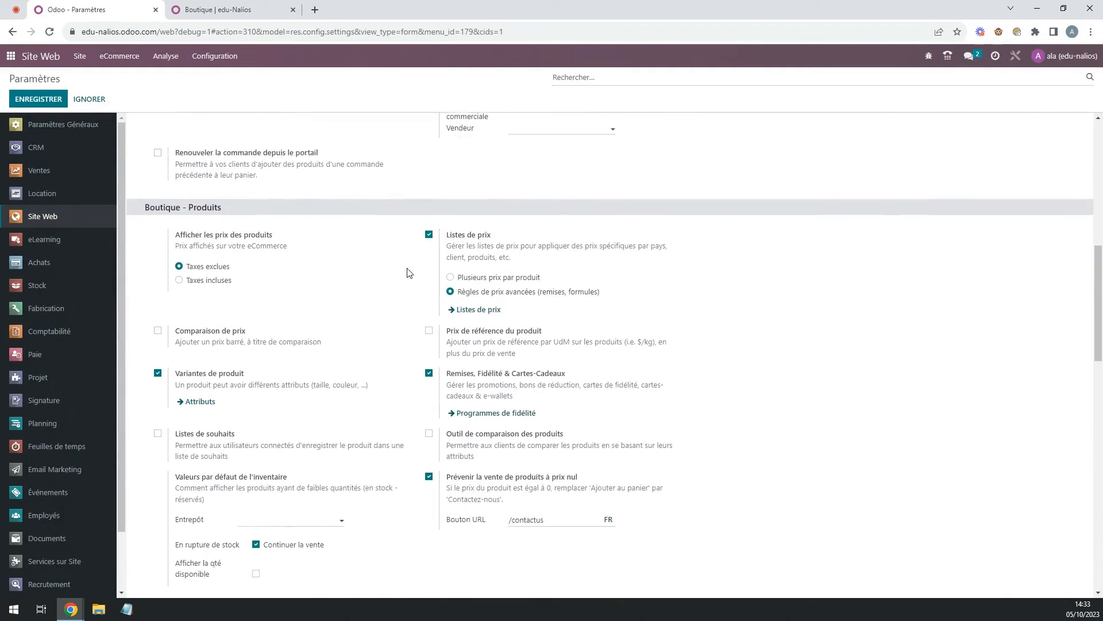
pyautogui.scroll(-7, 408, 272)
pyautogui.moveTo(243, 221); pyautogui.dragTo(137, 222)
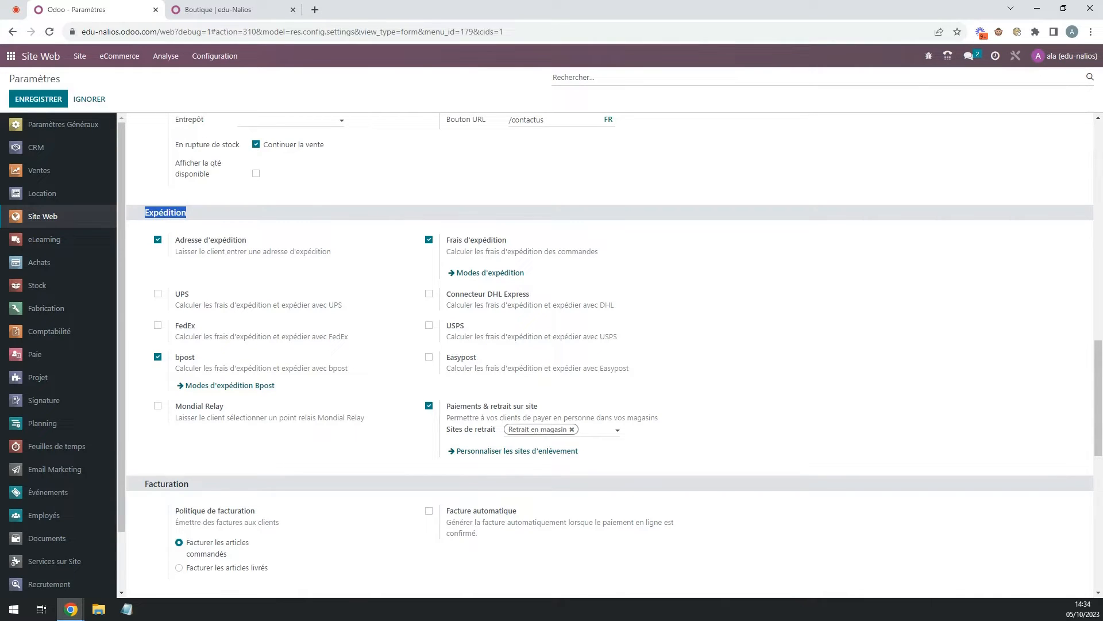
# - View the Bpost shipping methods, followed by the full list of eCommerce shipping methods
pyautogui.click(237, 389)
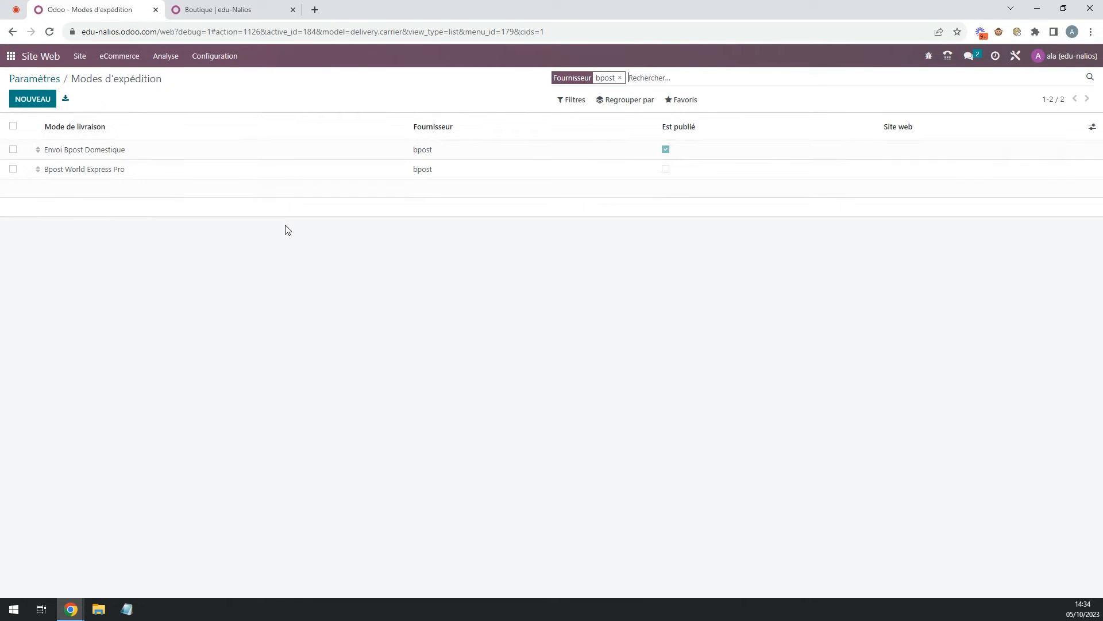
pyautogui.click(216, 58)
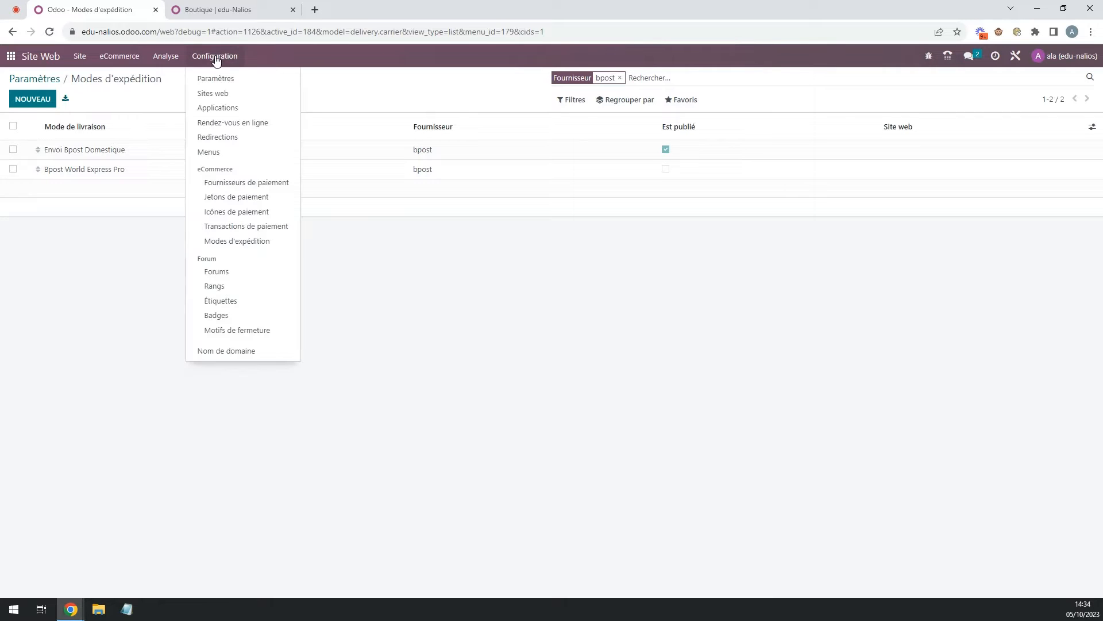
pyautogui.click(245, 242)
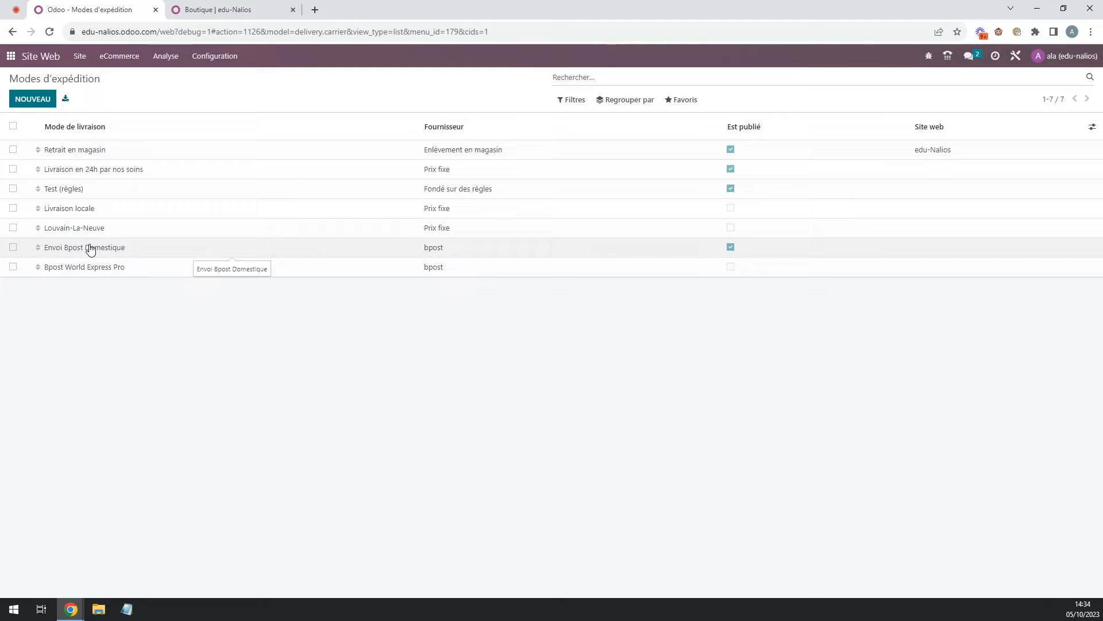
# - Start a new shipping method with bpost as the provider and discard it
pyautogui.click(33, 99)
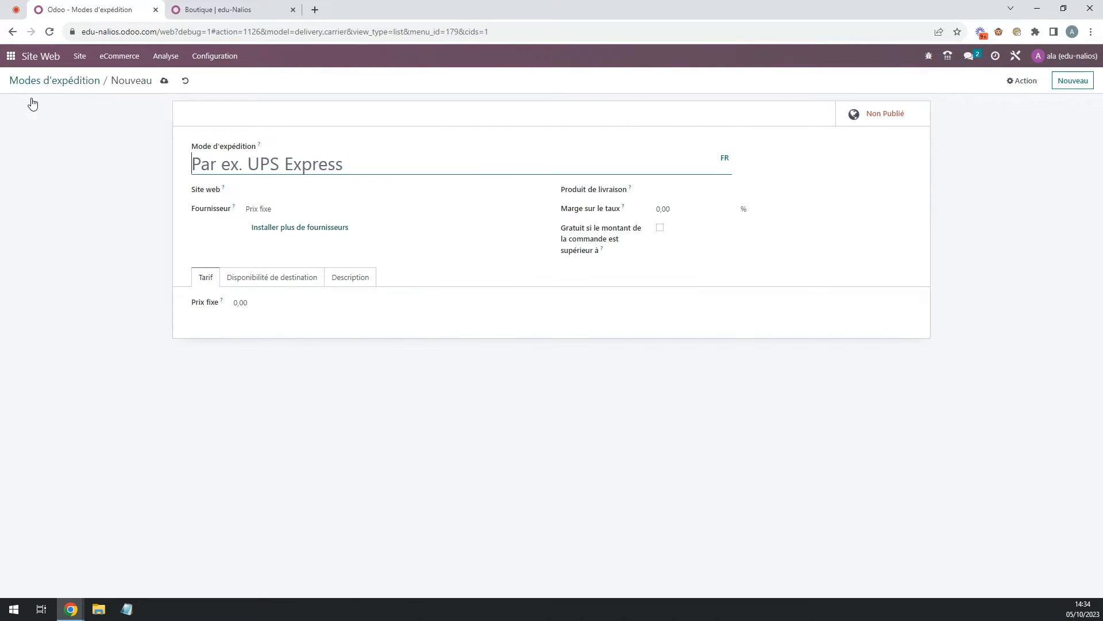
pyautogui.click(279, 210)
pyautogui.click(281, 242)
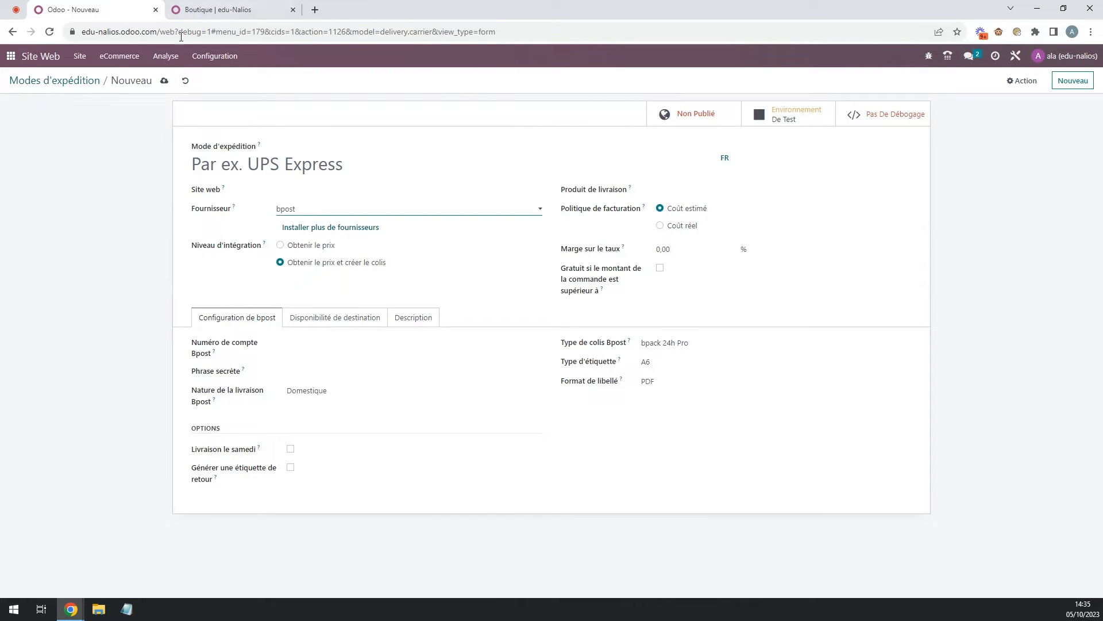
pyautogui.click(183, 82)
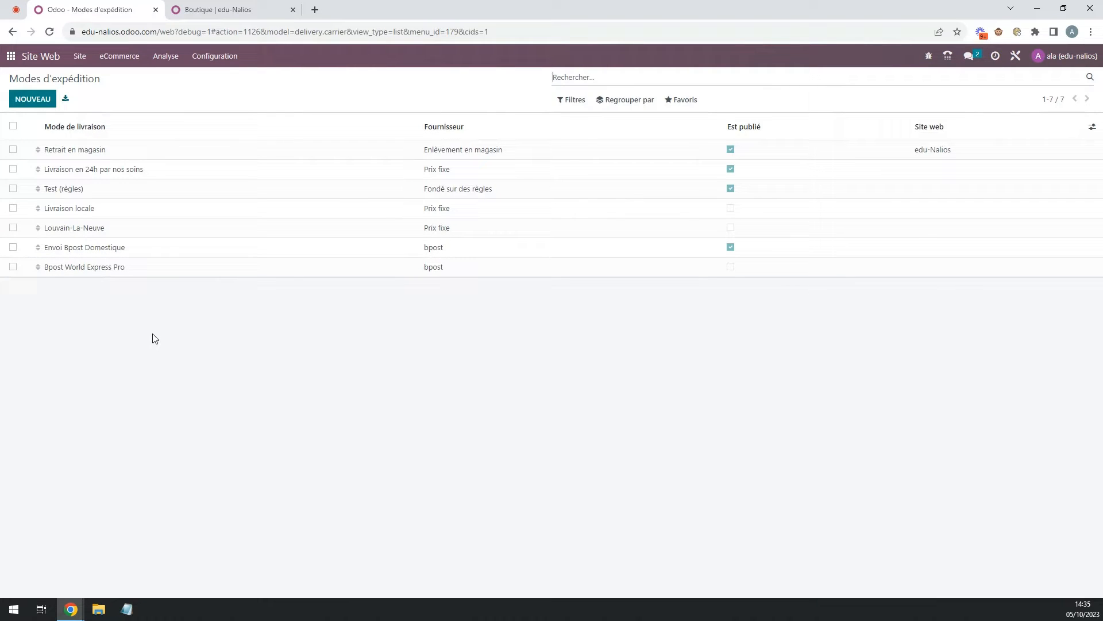
# - In the Envoi Bpost Domestique method, add Afrique du sud to the destination countries and remove it again
pyautogui.click(138, 252)
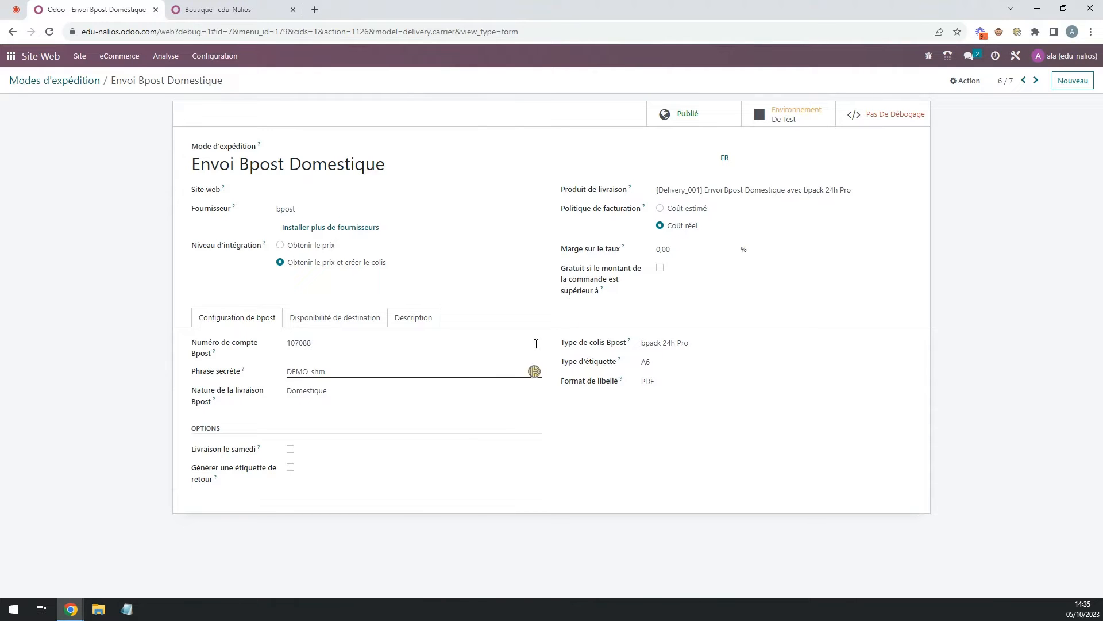
pyautogui.click(342, 320)
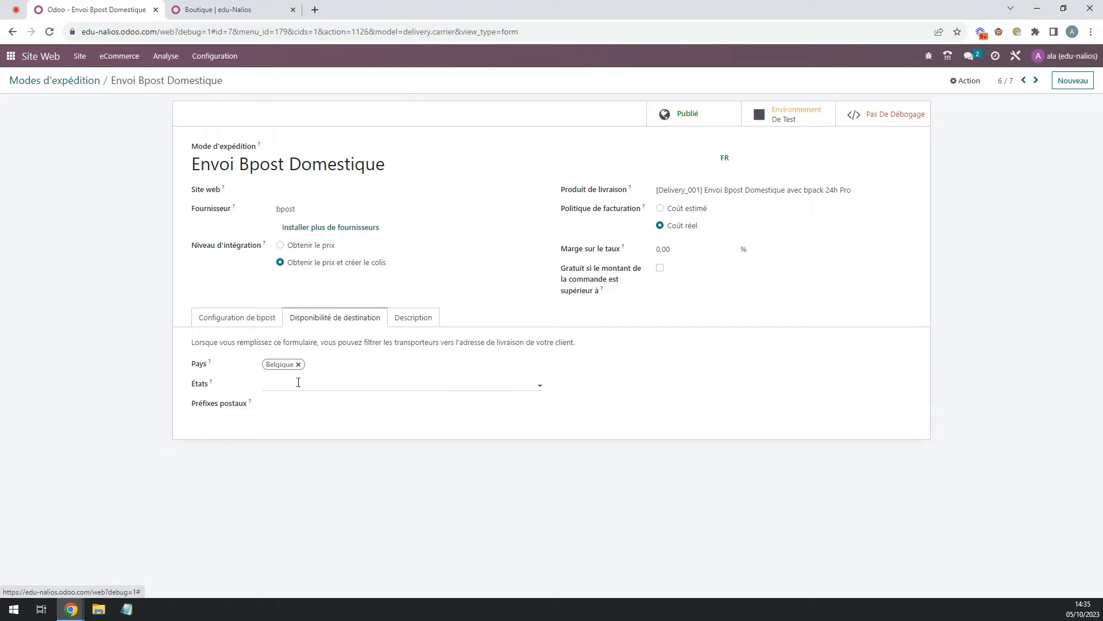
pyautogui.click(332, 365)
pyautogui.click(331, 393)
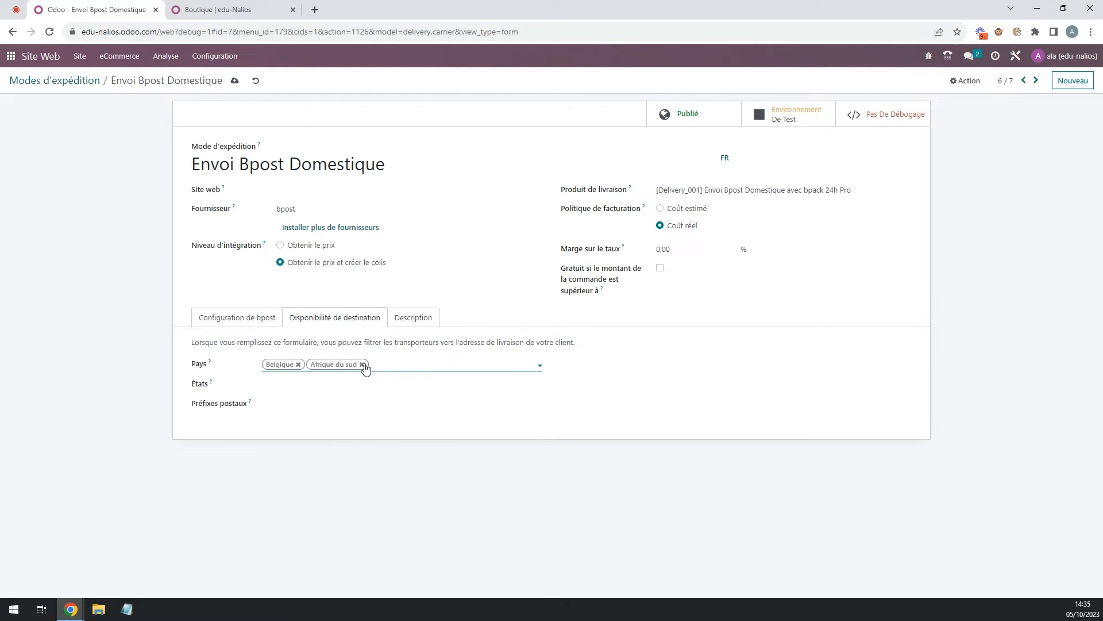
pyautogui.click(362, 364)
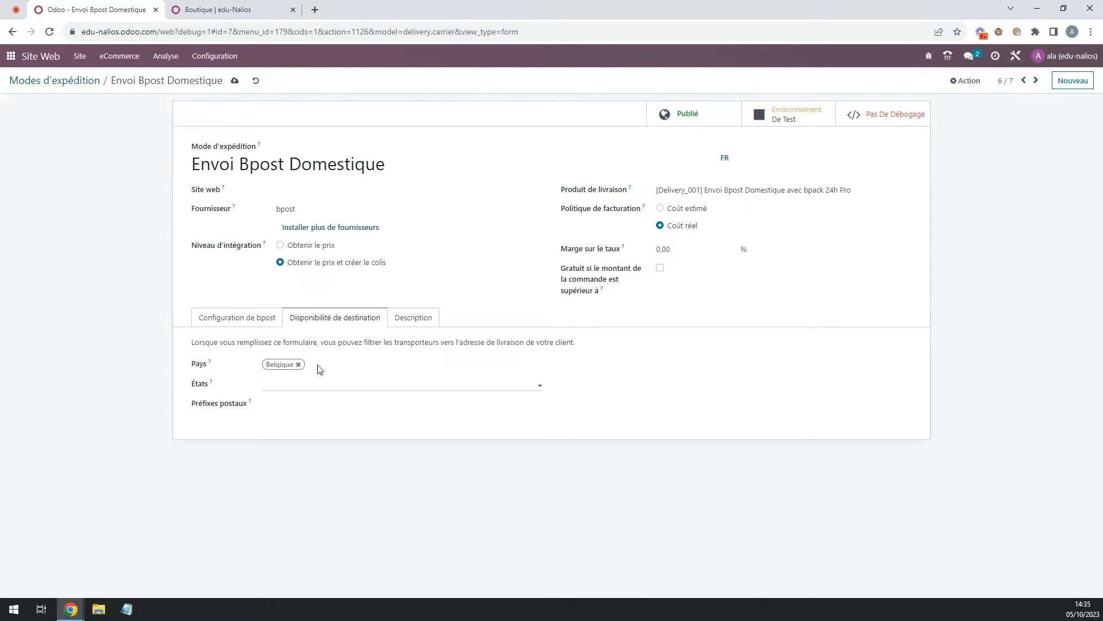
# - Review the description, bpost configuration and website choices of Envoi Bpost Domestique, and return to the shipping methods list
pyautogui.click(410, 318)
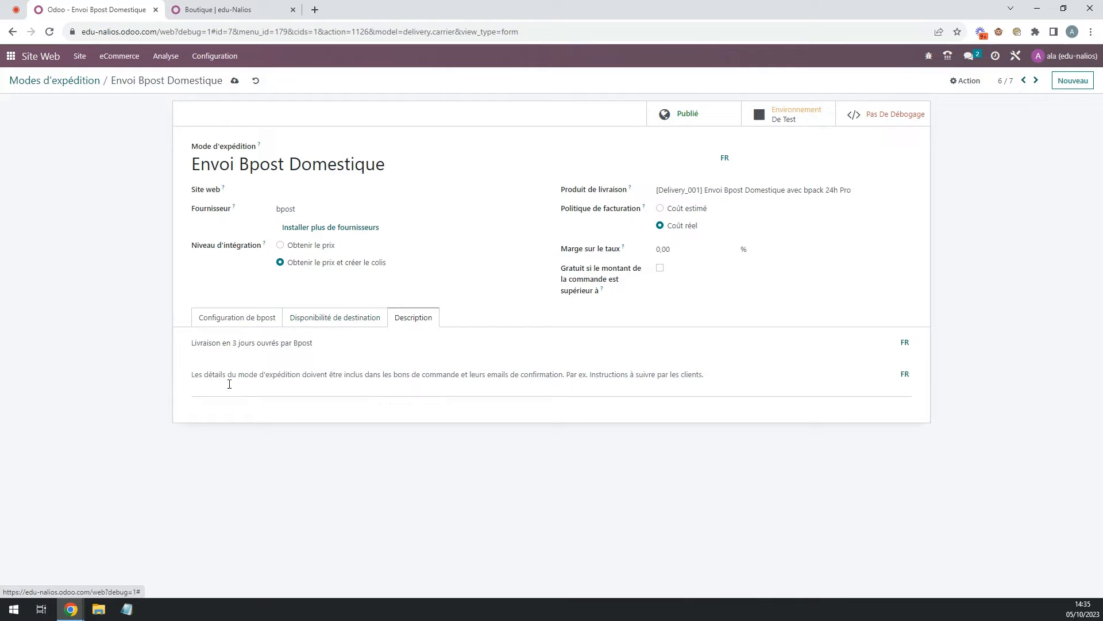
pyautogui.click(260, 318)
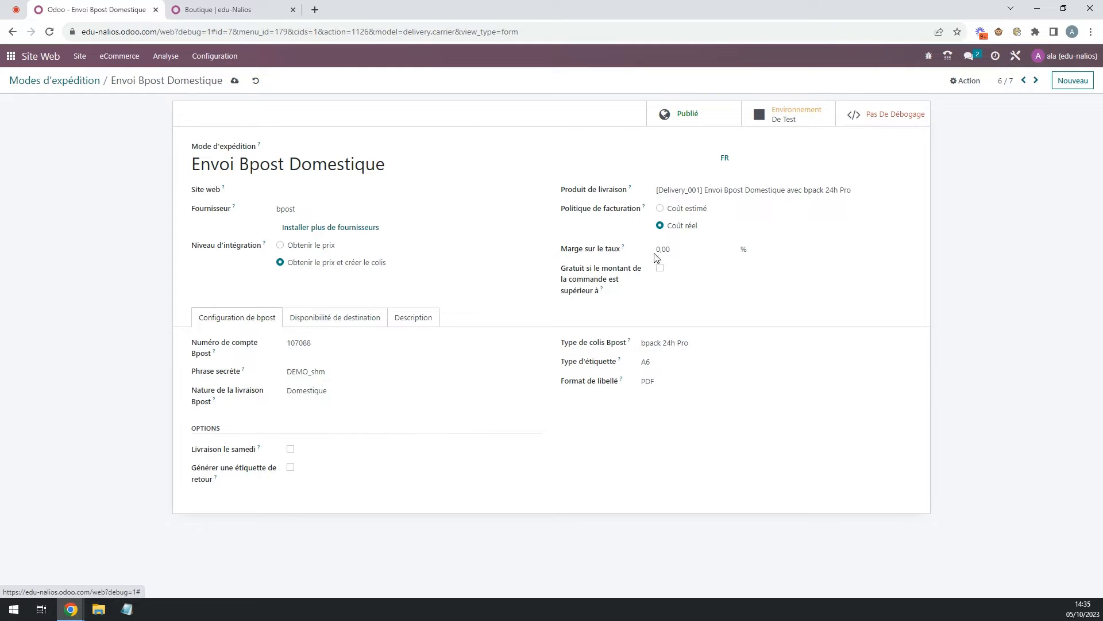
pyautogui.click(288, 190)
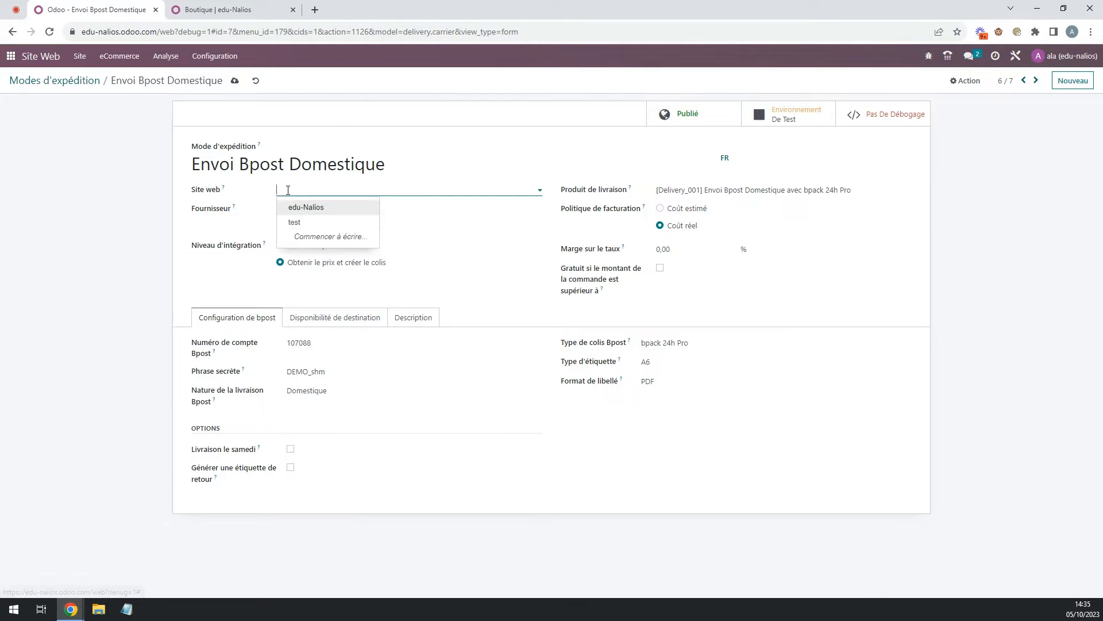
pyautogui.click(210, 200)
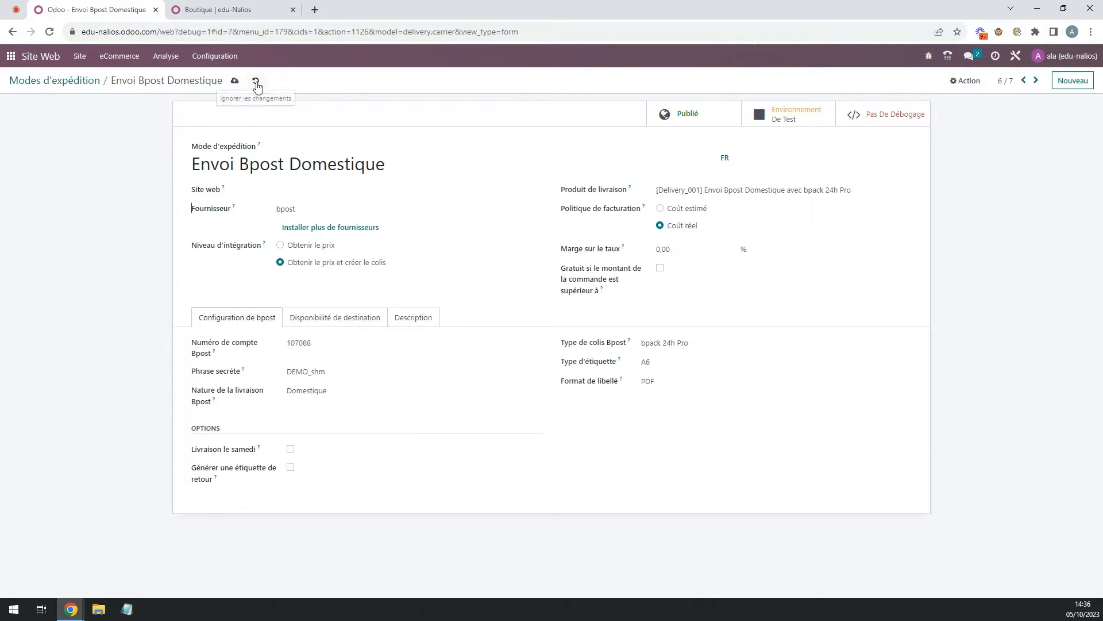
pyautogui.click(81, 81)
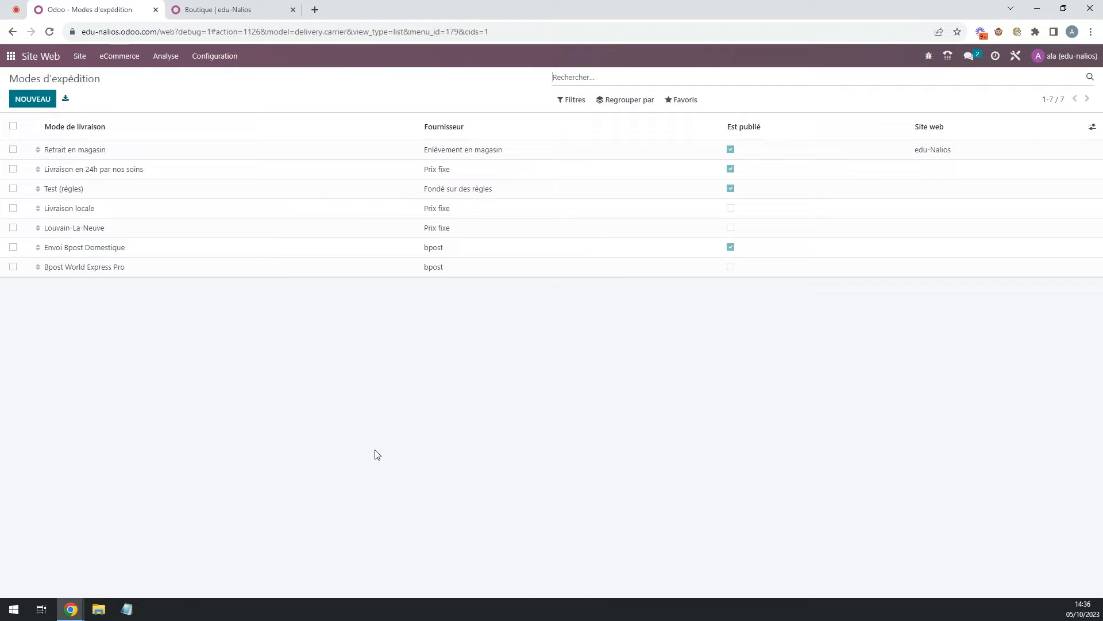
# - Reload the shipping methods list, start a blank shipping method and discard it
pyautogui.click(221, 57)
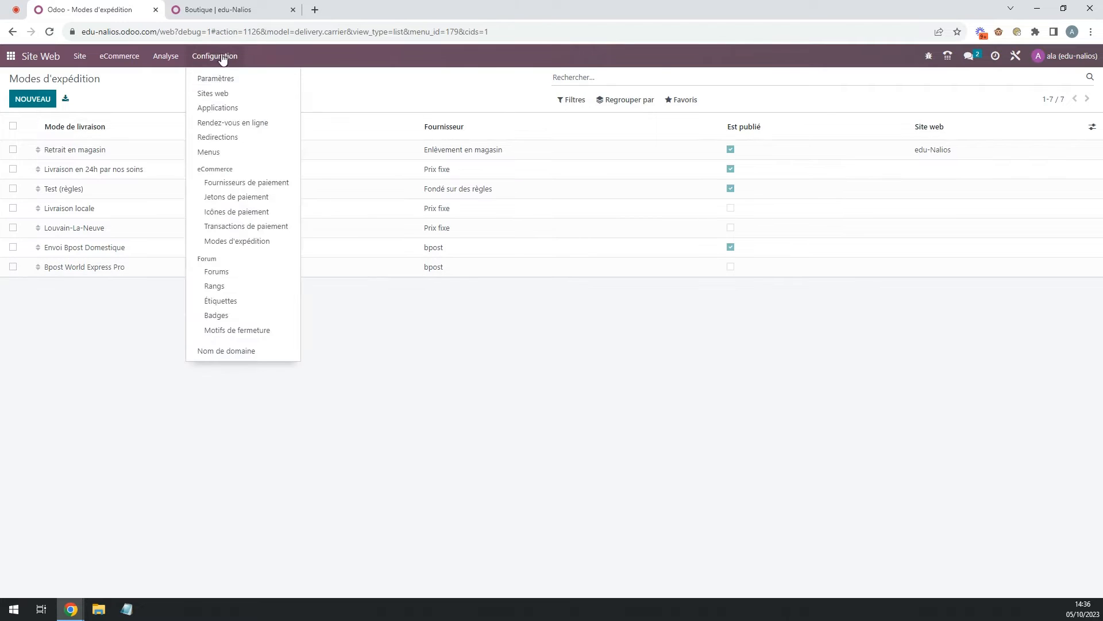
pyautogui.click(251, 240)
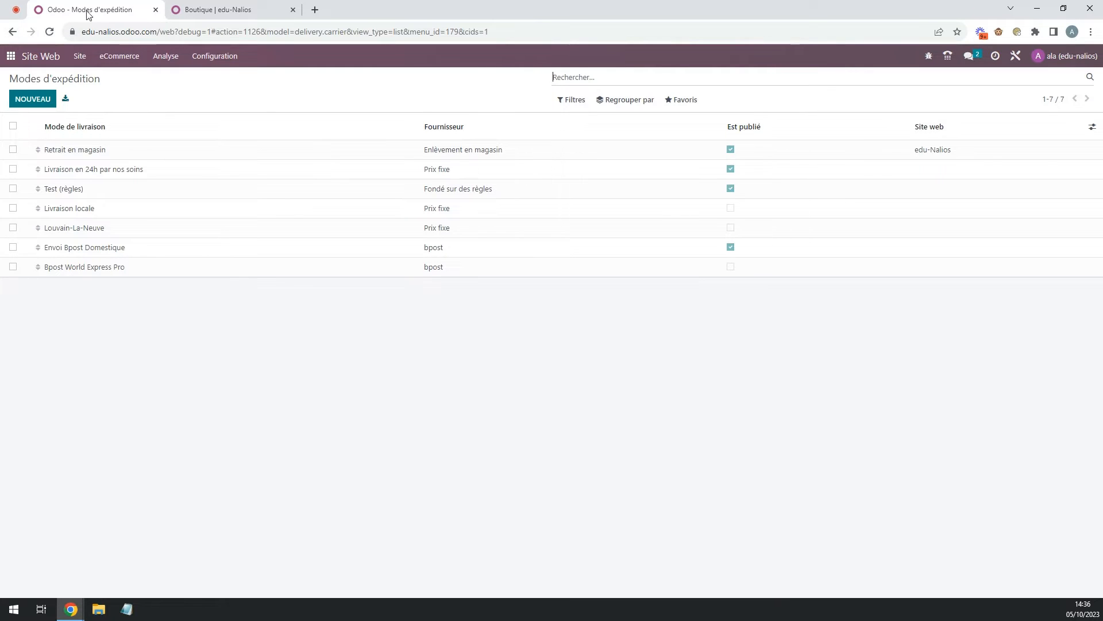
pyautogui.click(50, 99)
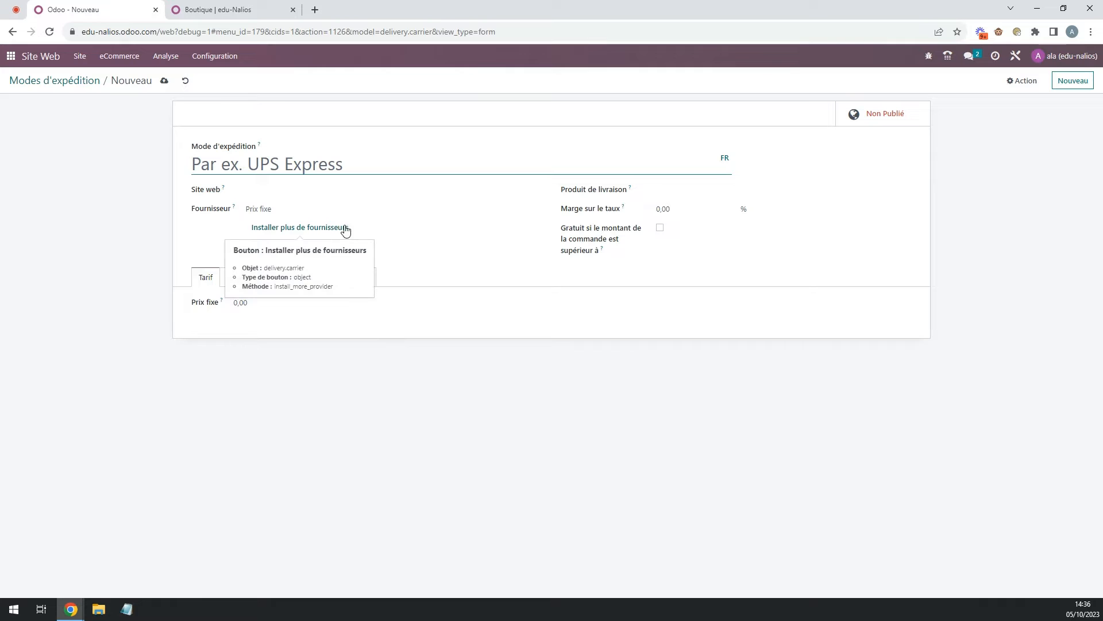
pyautogui.click(185, 81)
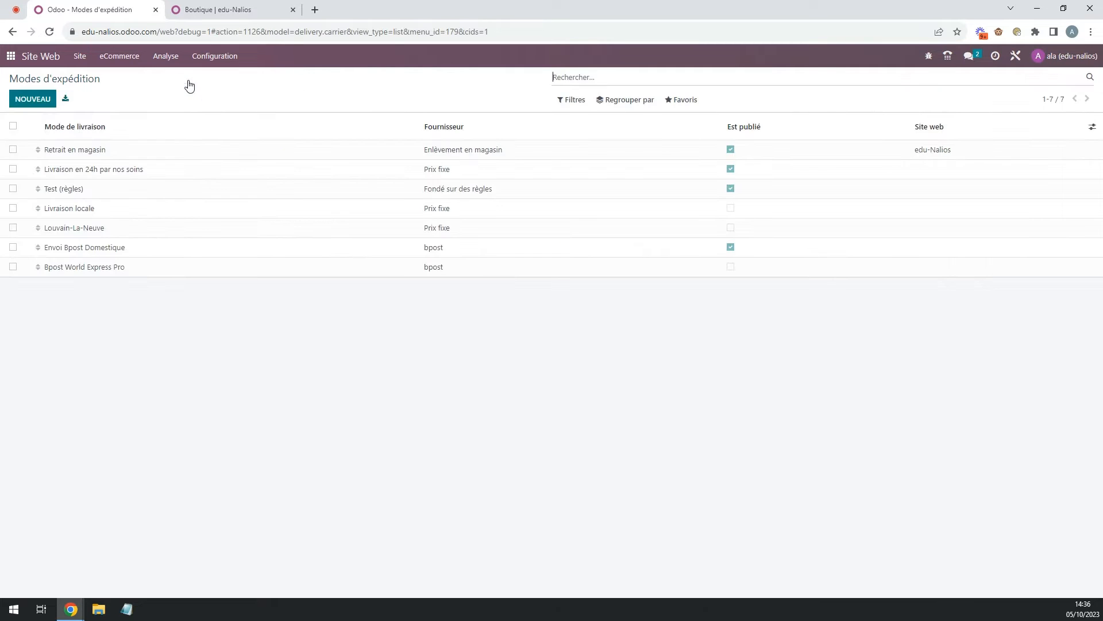
# - Try the provider Fondé sur des règles on the Livraison en 24h par nos soins method and discard the change
pyautogui.click(124, 172)
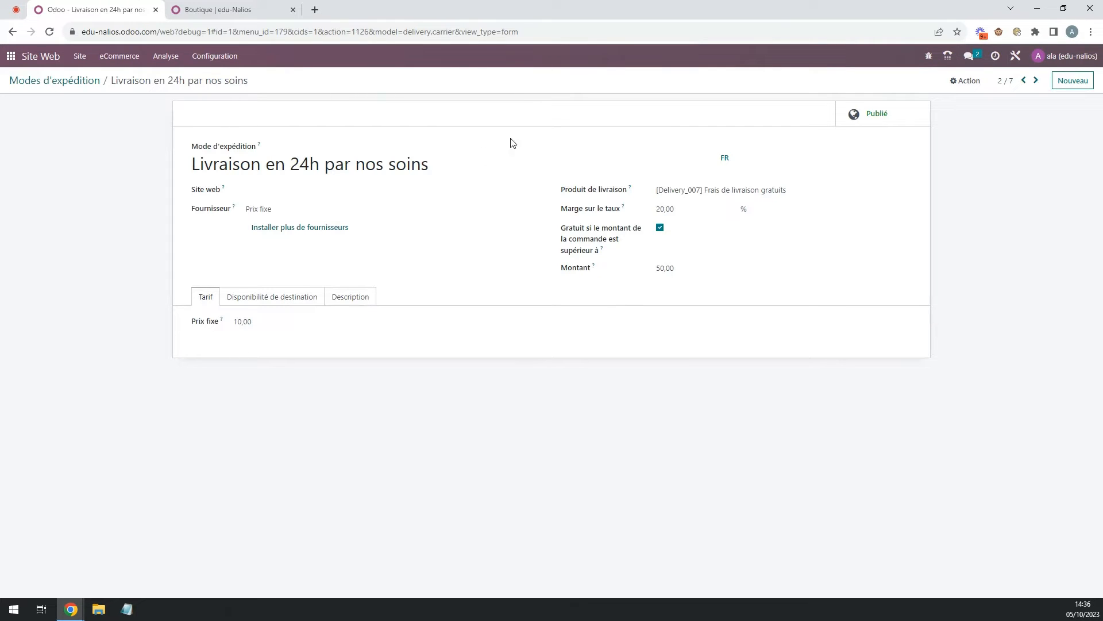
pyautogui.click(279, 211)
pyautogui.click(280, 222)
pyautogui.click(281, 208)
pyautogui.click(286, 233)
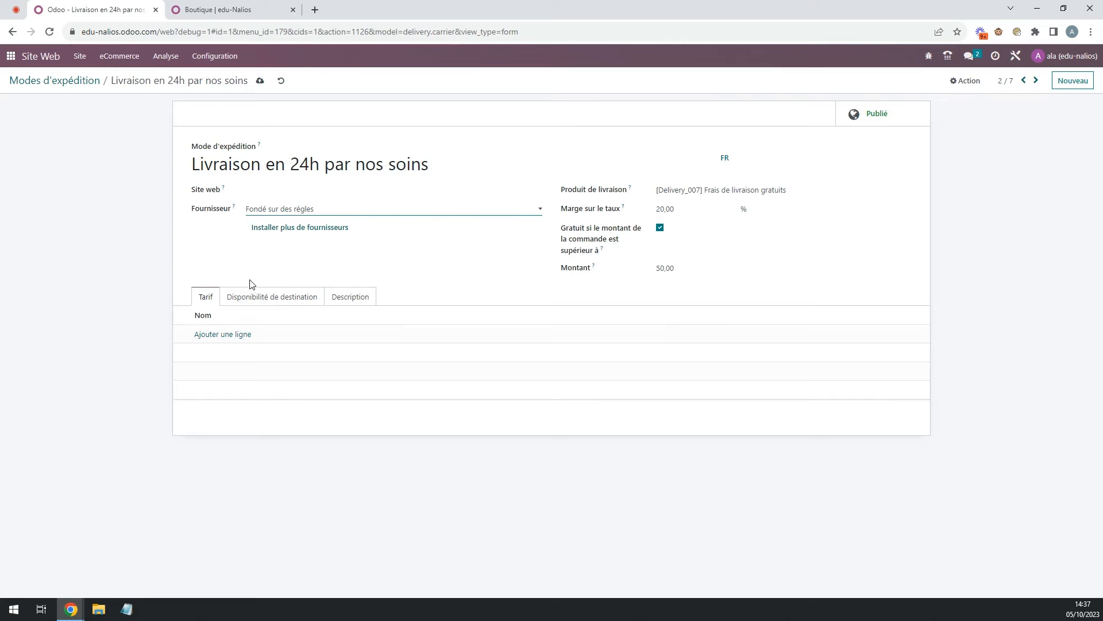
pyautogui.click(280, 80)
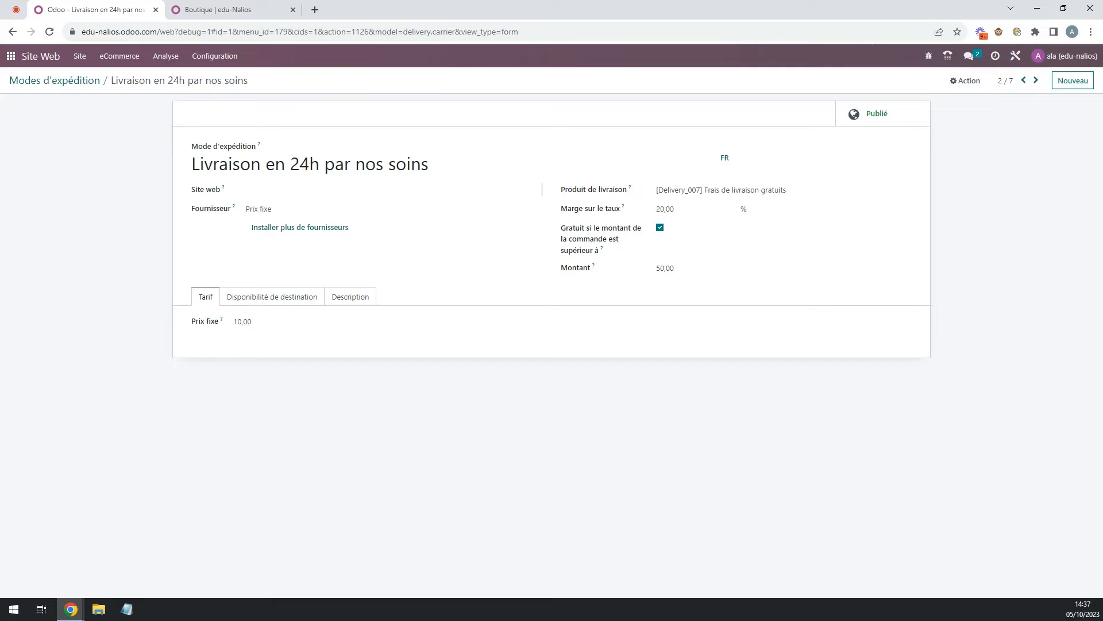
# - Return to the Site Web settings and examine the Paiements & retrait sur site option under Expédition
pyautogui.click(230, 57)
pyautogui.click(240, 82)
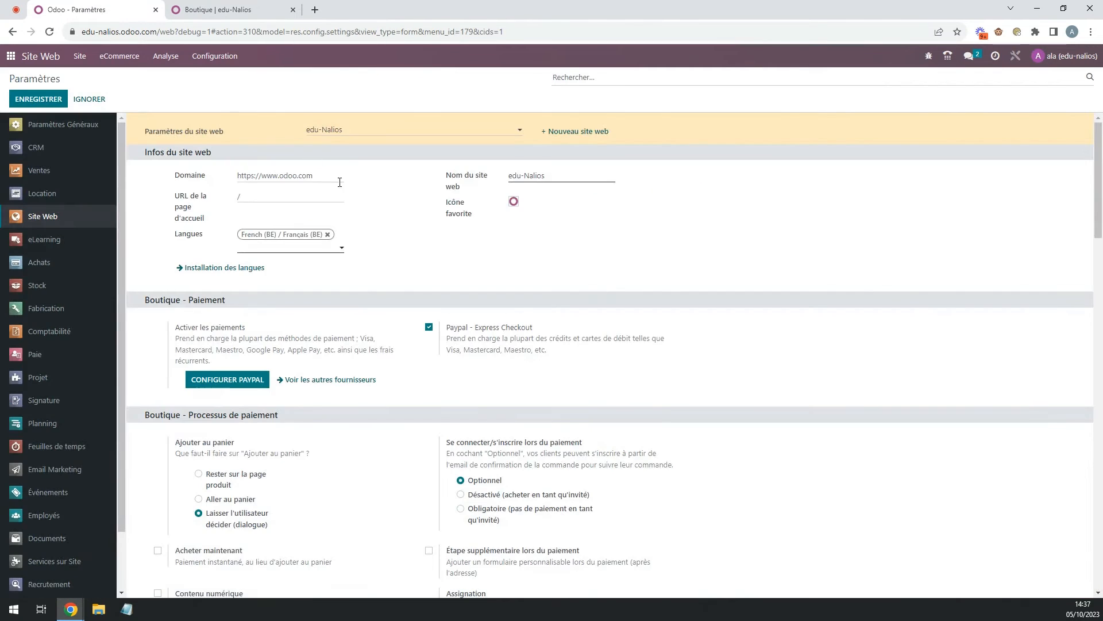
pyautogui.scroll(-3, 349, 235)
pyautogui.scroll(-10, 349, 235)
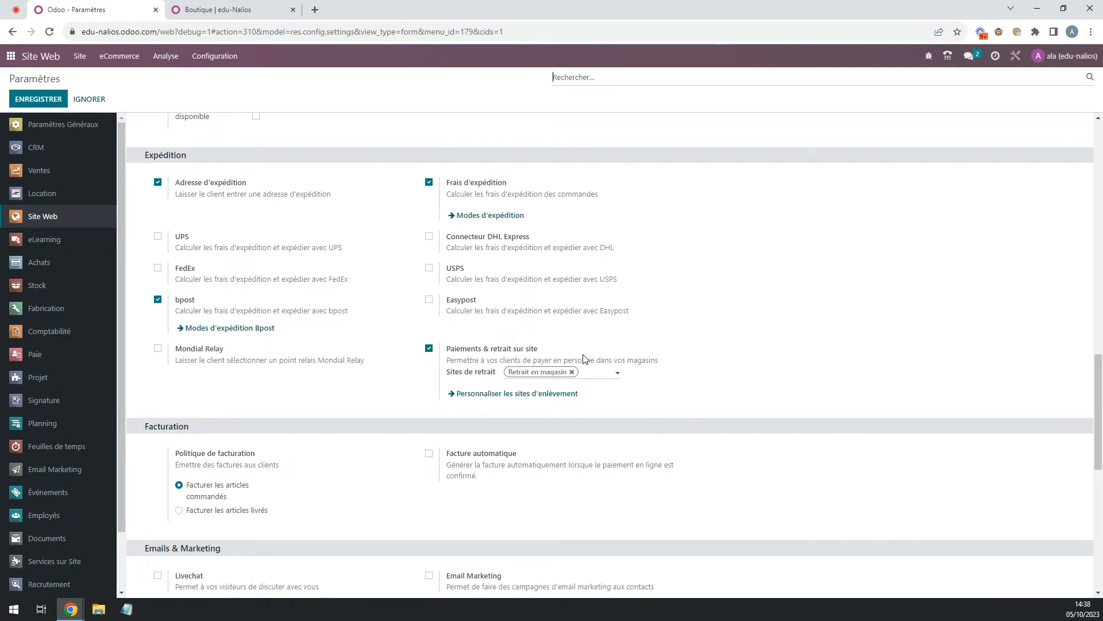
# - On the Livraison en 24h par nos soins shipping method, set the provider to Enlèvement en magasin and the warehouse to Louvain-La-Neuve
pyautogui.click(206, 57)
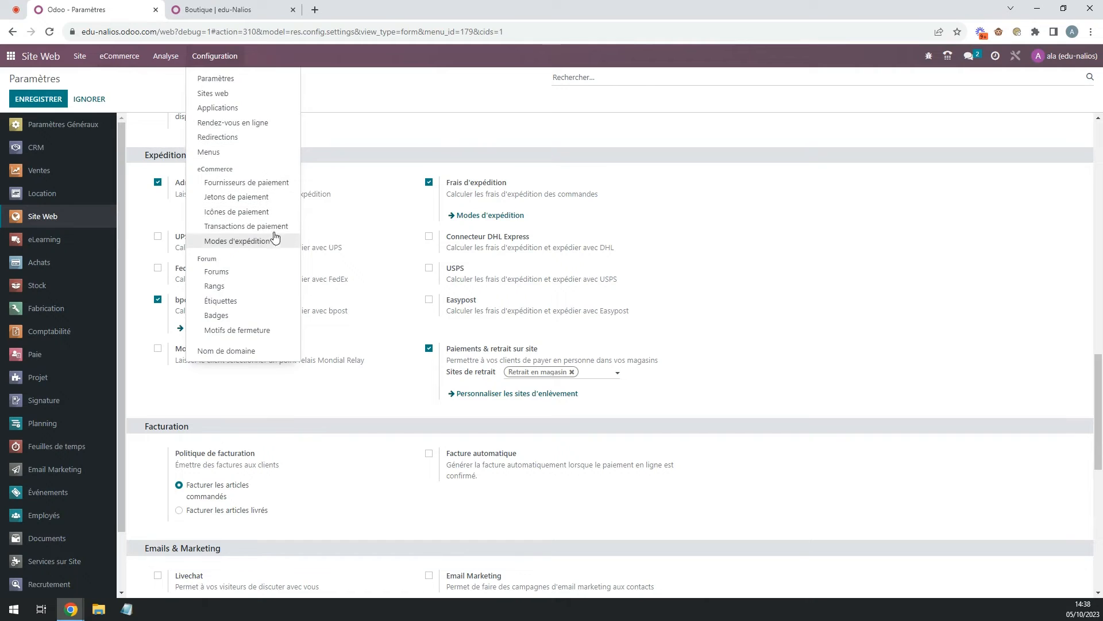
pyautogui.click(251, 242)
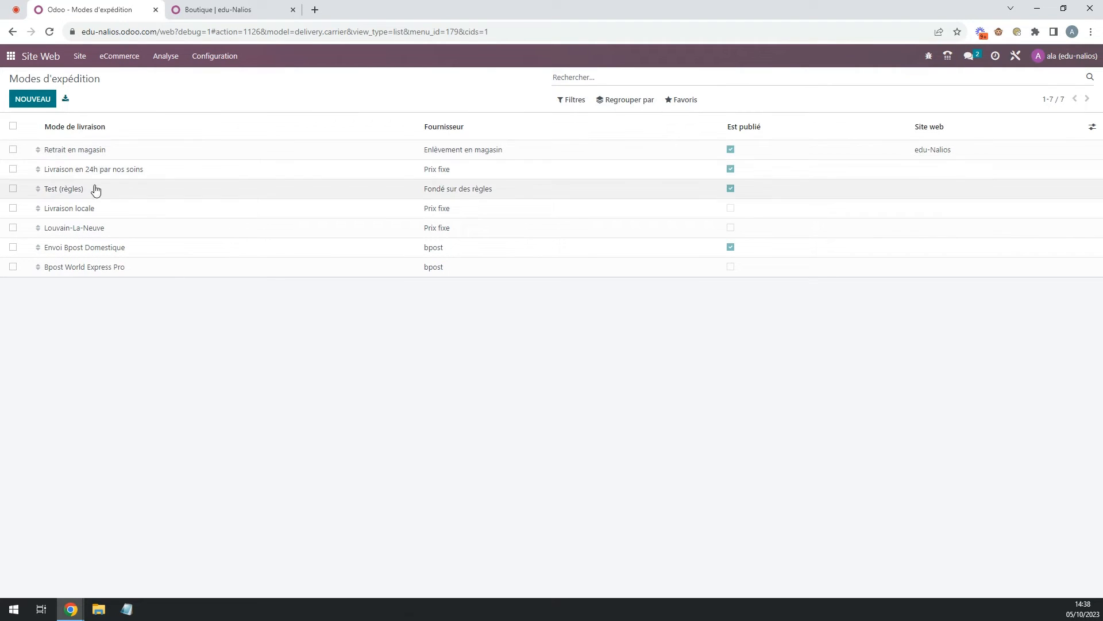
pyautogui.click(152, 172)
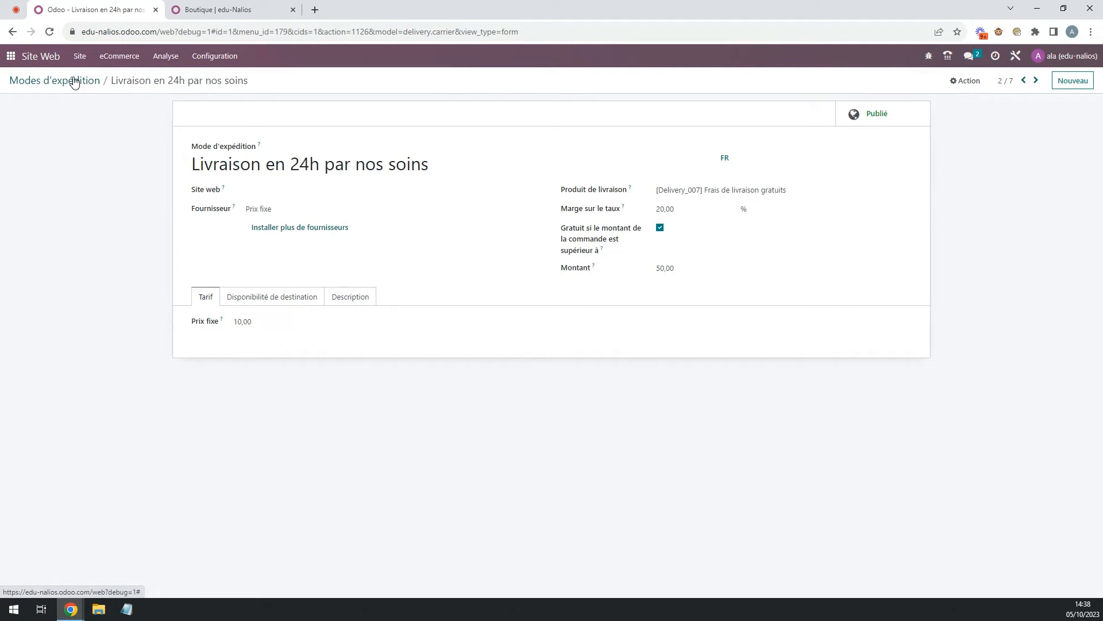
pyautogui.click(288, 209)
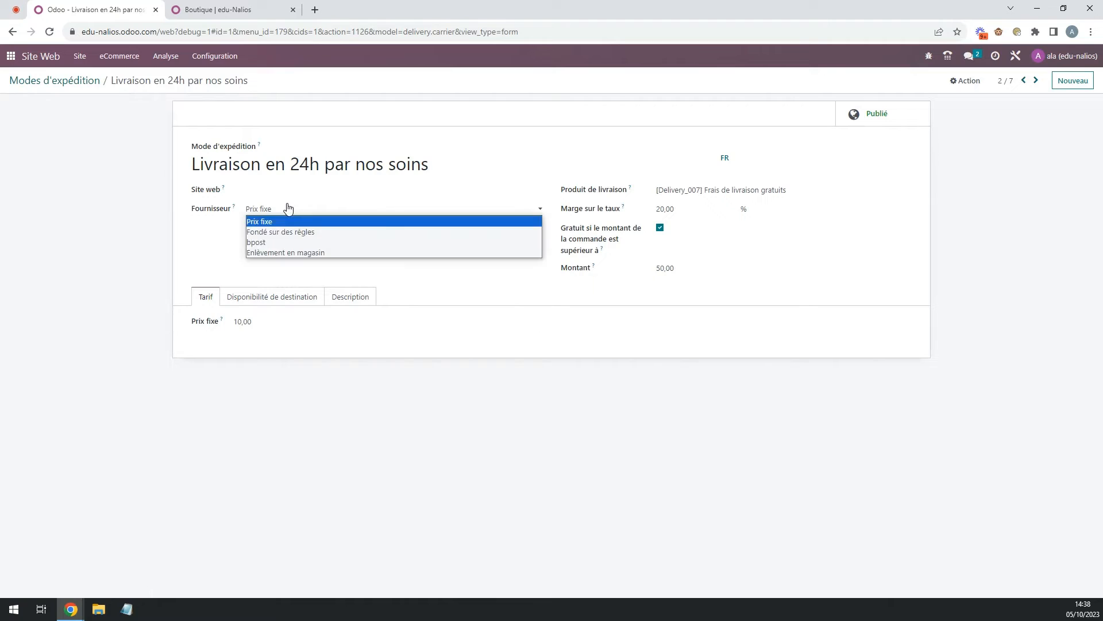
pyautogui.click(299, 254)
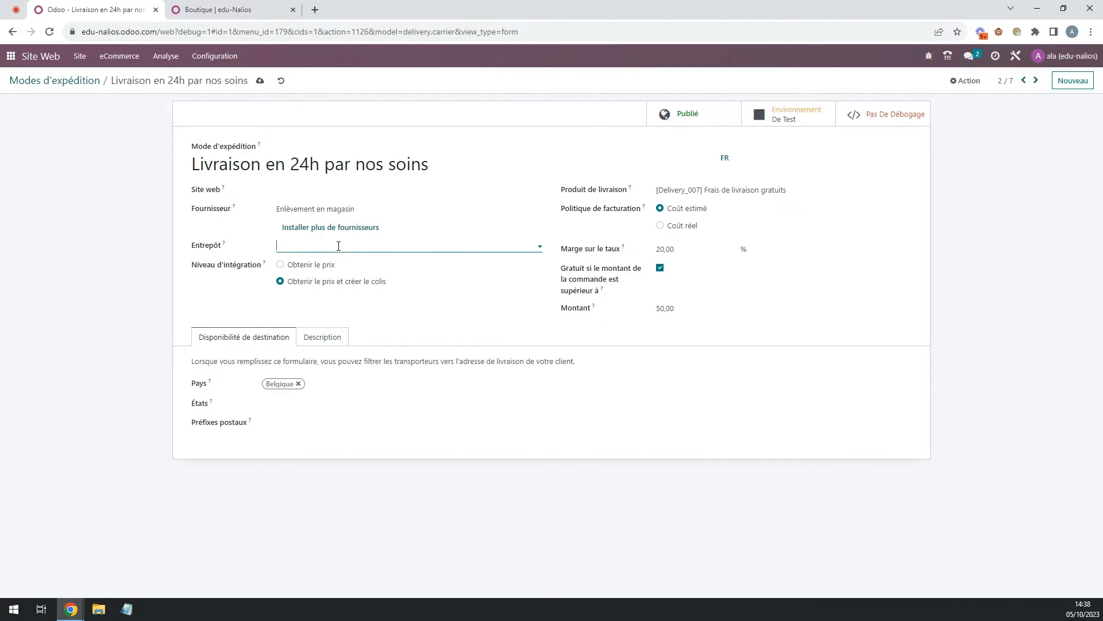
pyautogui.click(337, 245)
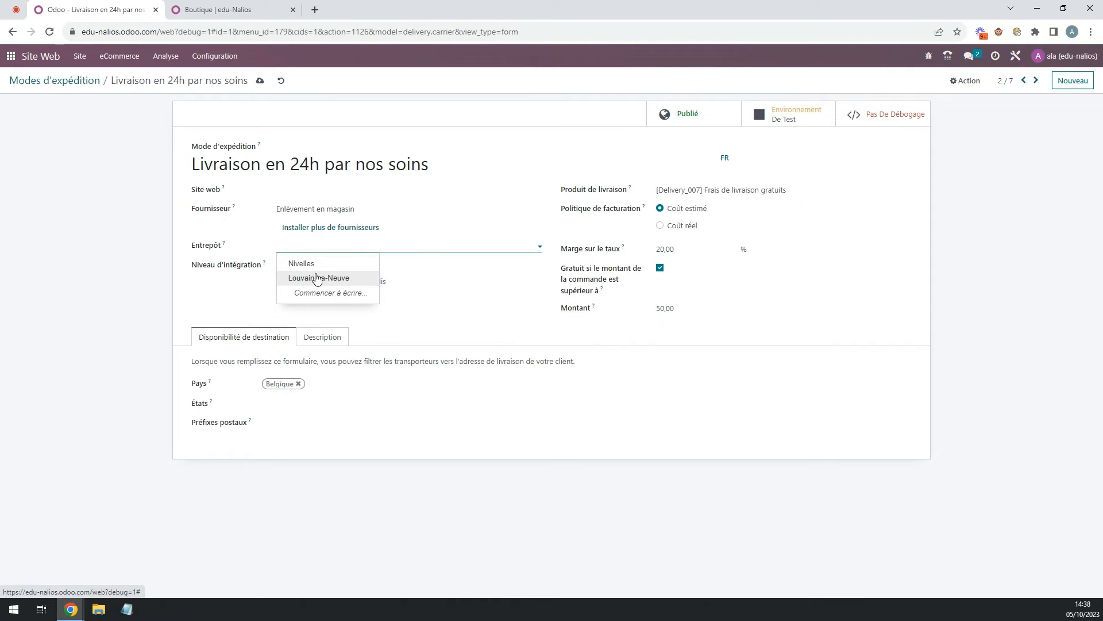
pyautogui.click(320, 280)
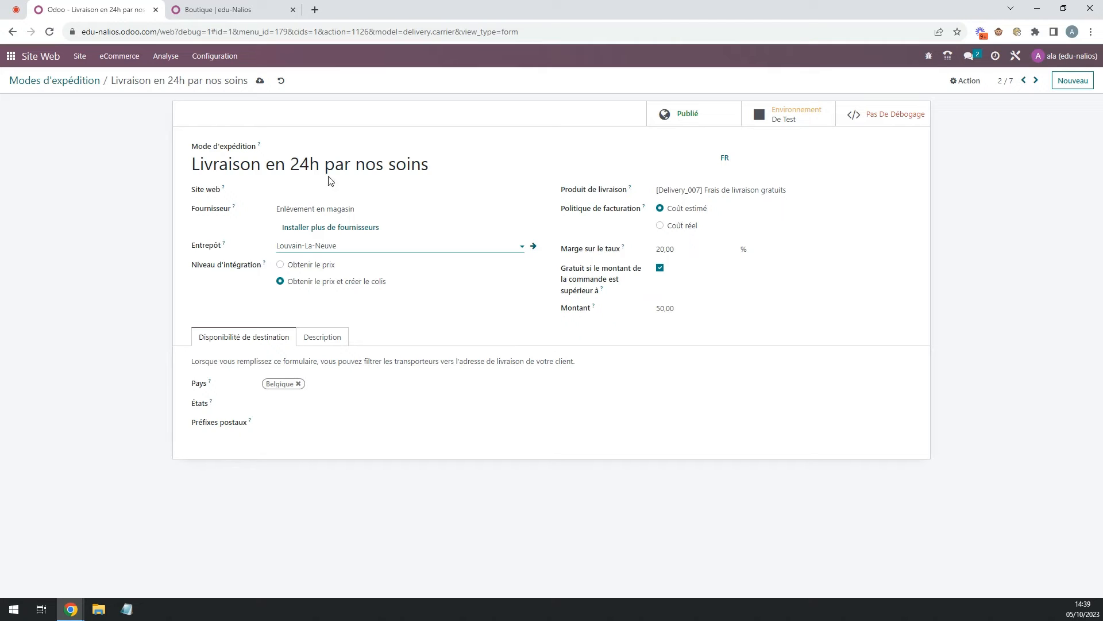
# - Discard the unsaved provider and warehouse changes on Livraison en 24h par nos soins and return to the shipping methods list
pyautogui.click(279, 81)
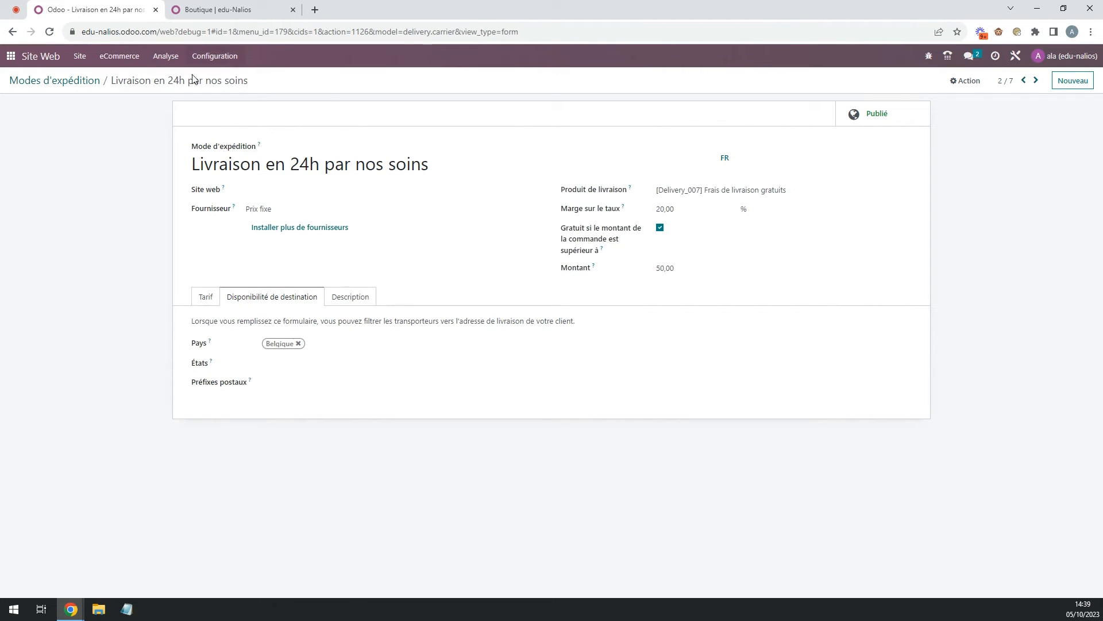
pyautogui.click(94, 81)
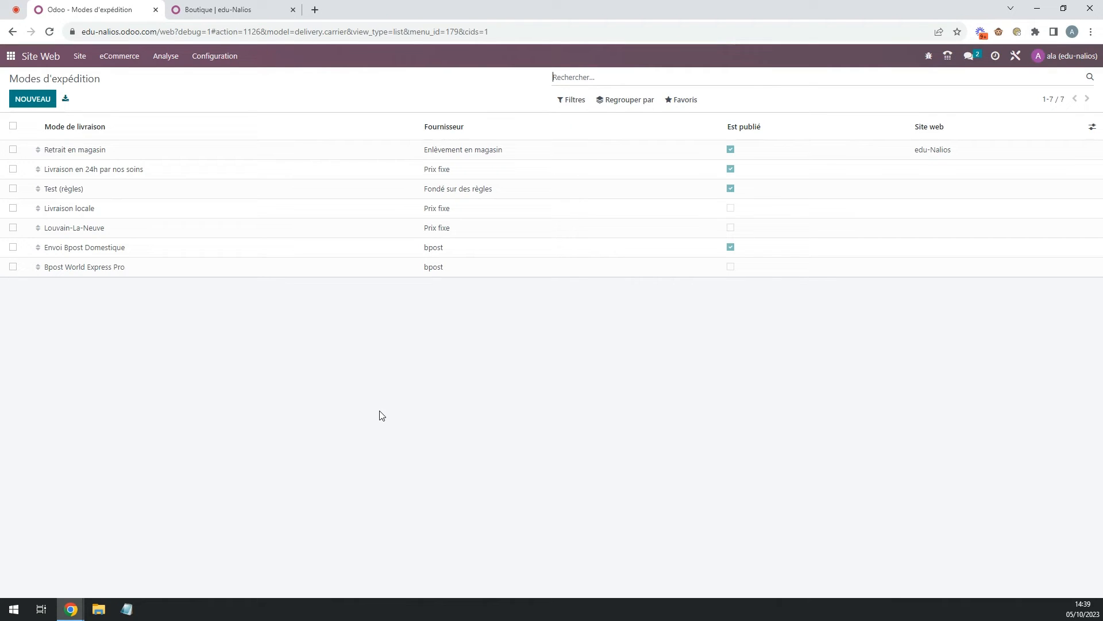
# - On the Louvain-La-Neuve shipping method, examine the Site web choices, try switching its publication on and back off, and return to the list
pyautogui.click(116, 231)
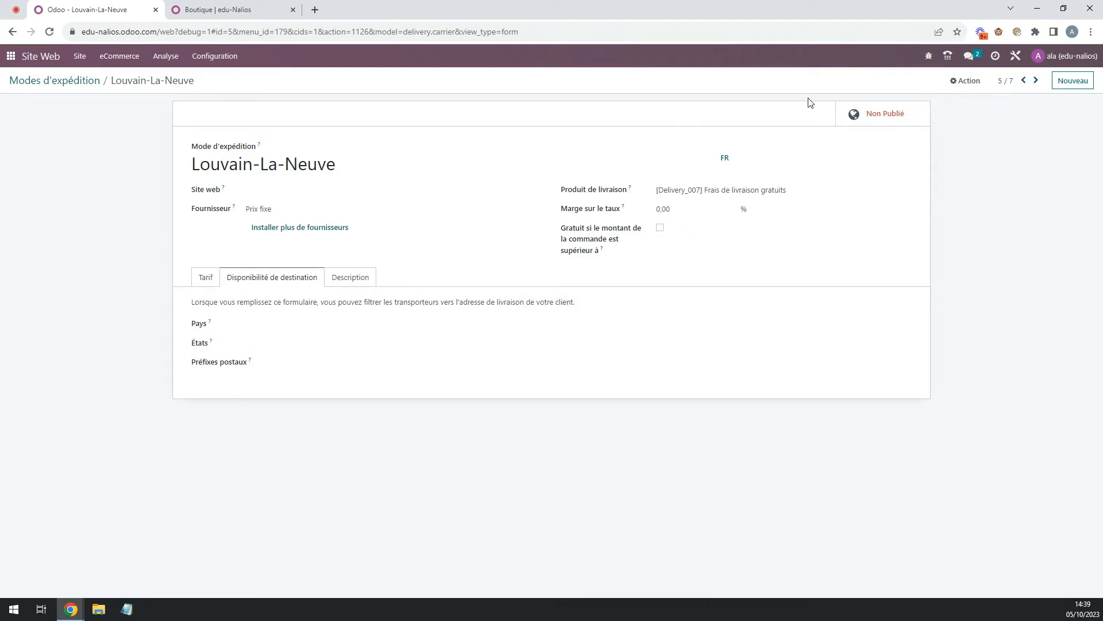
pyautogui.click(280, 190)
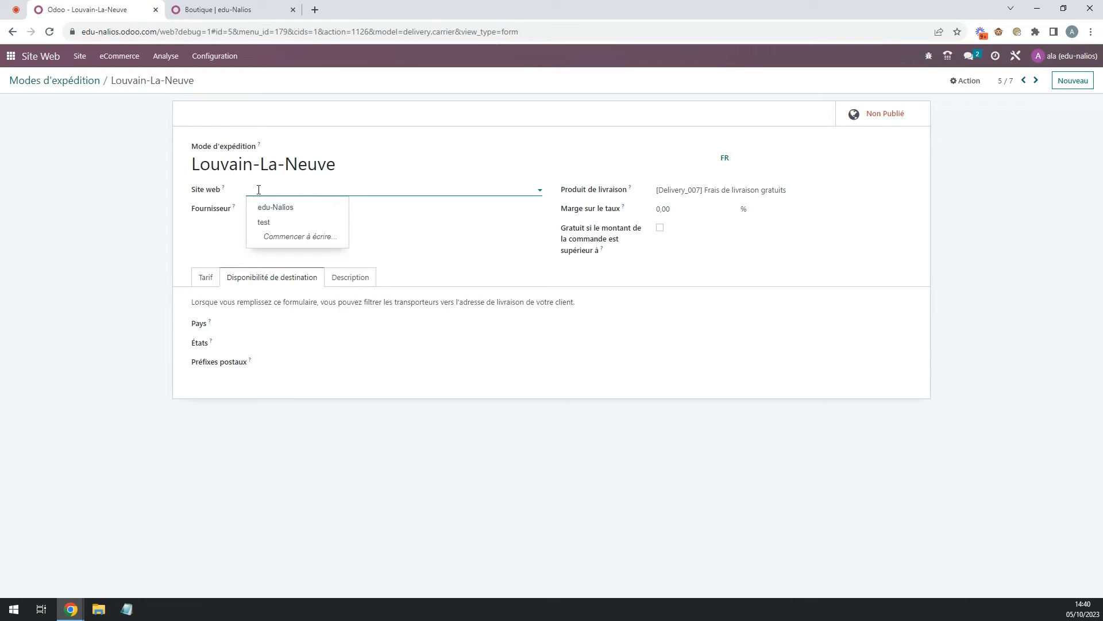
pyautogui.click(132, 199)
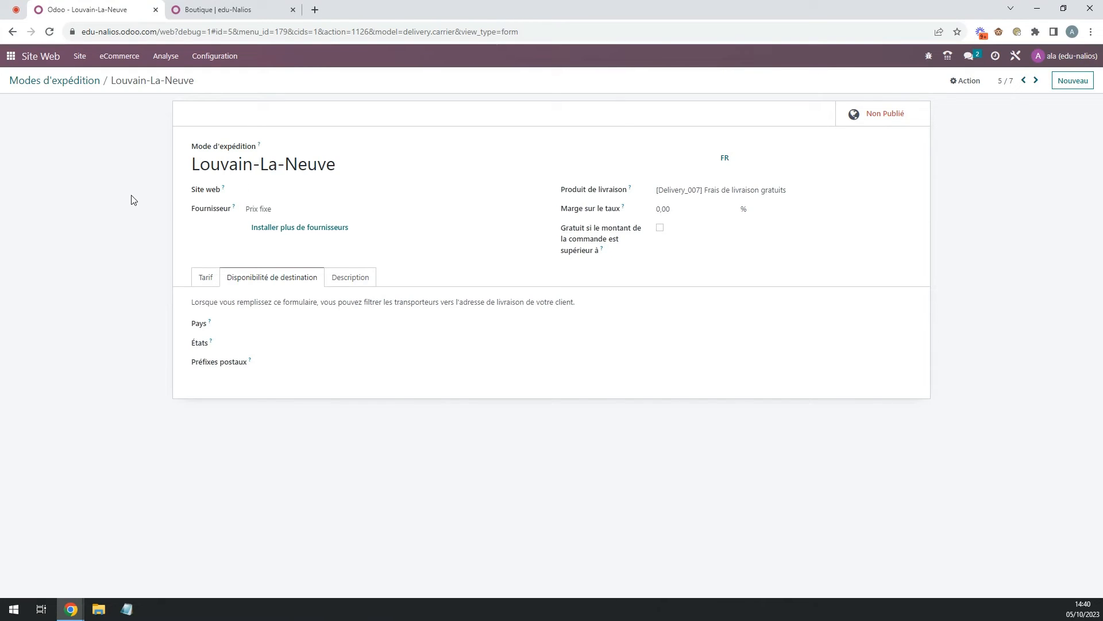
pyautogui.click(882, 122)
pyautogui.click(900, 114)
pyautogui.click(80, 85)
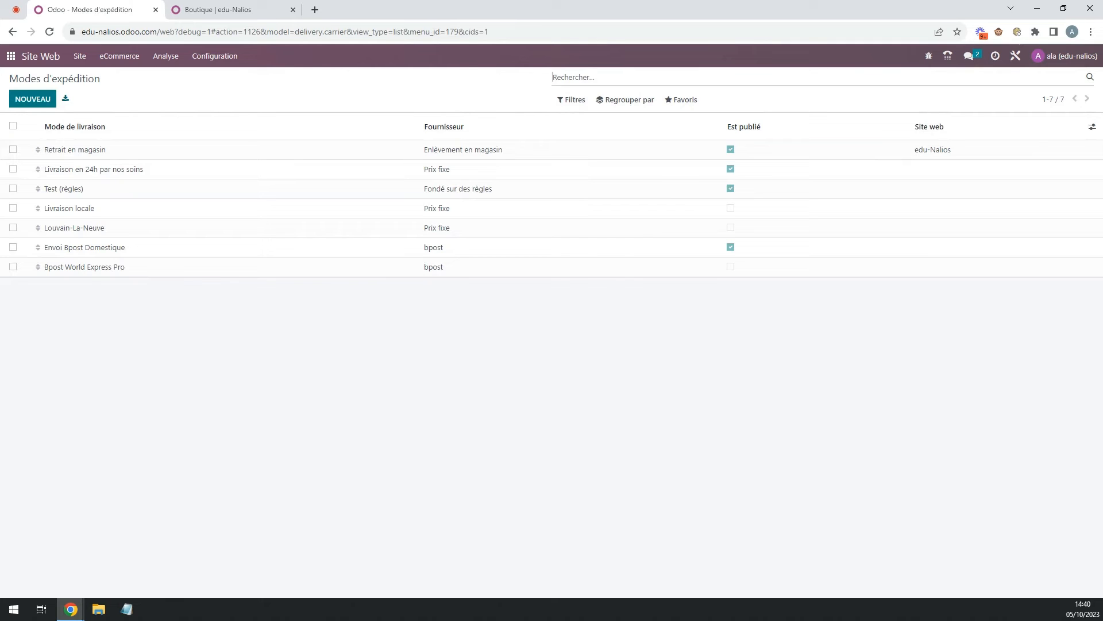
# - Examine the Retrait en magasin shipping method and its delivery product Retrait sur site
pyautogui.click(115, 152)
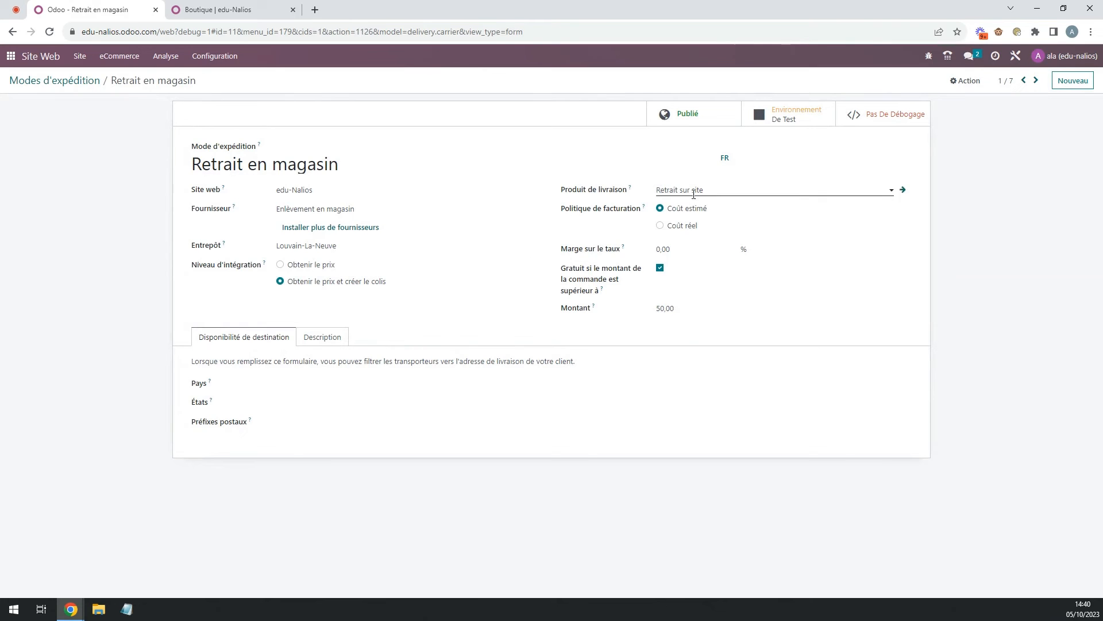
pyautogui.click(905, 190)
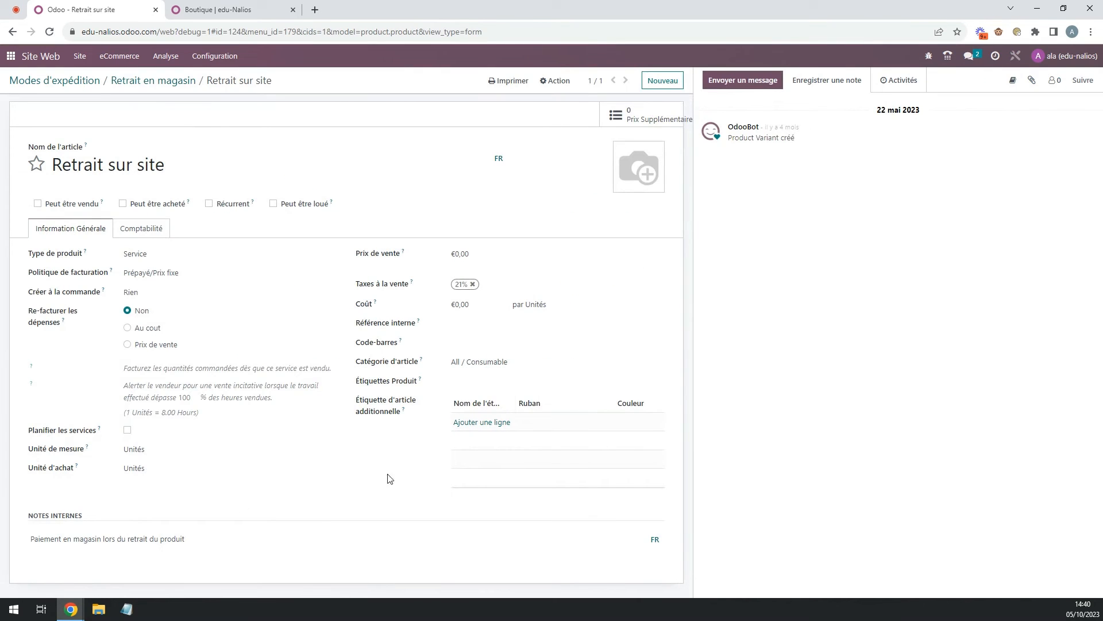
pyautogui.click(156, 83)
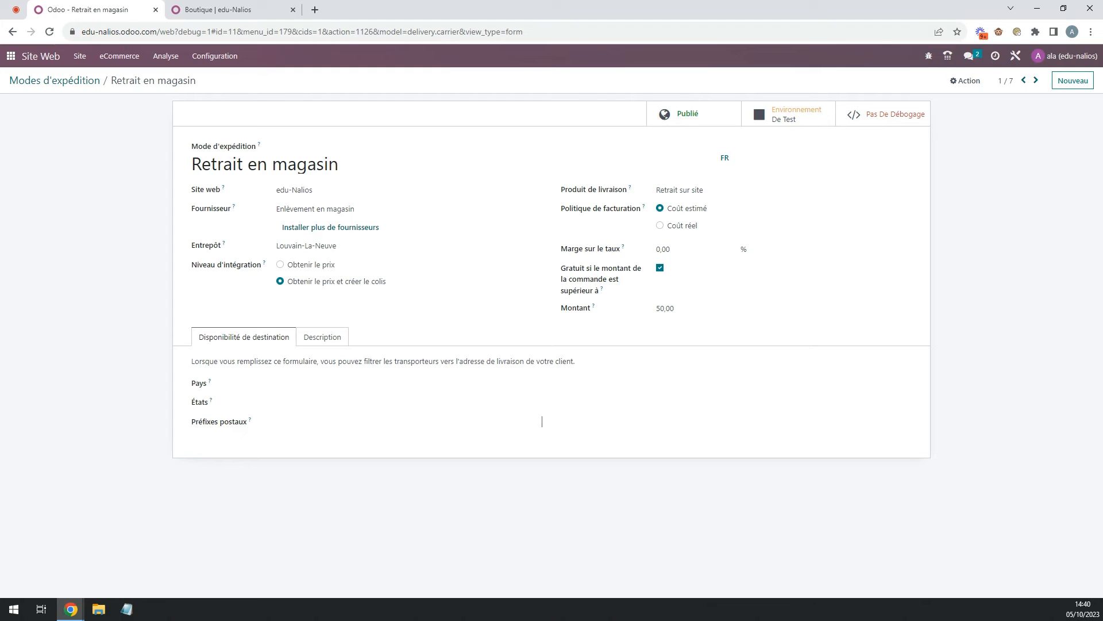
# - Move Livraison en 24h par nos soins above Retrait en magasin in the shipping methods list
pyautogui.click(91, 81)
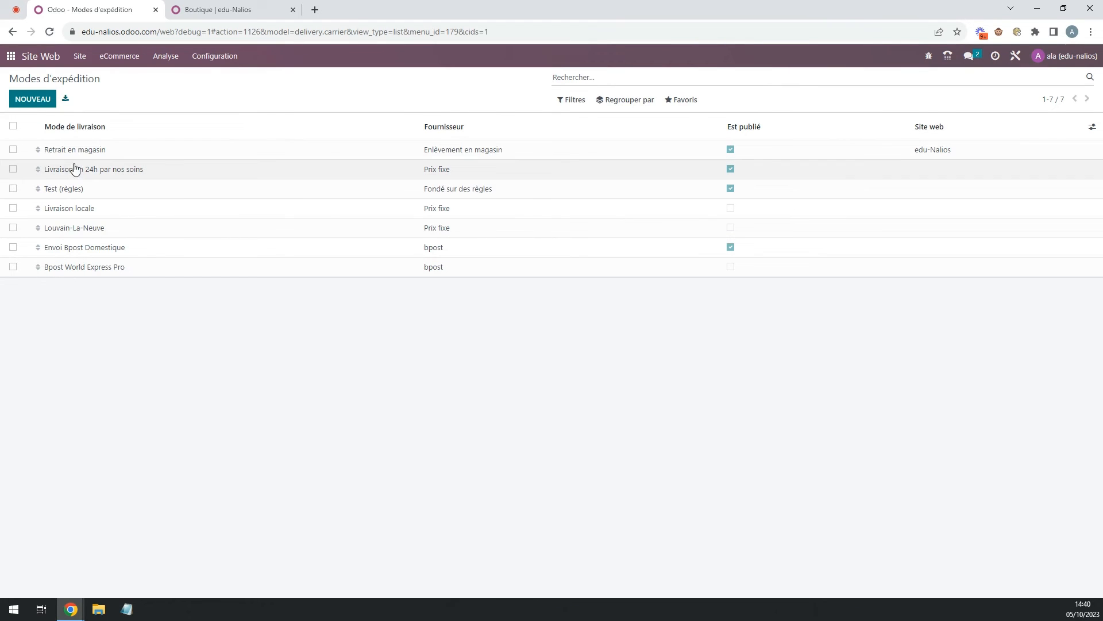
pyautogui.moveTo(35, 170); pyautogui.dragTo(37, 151)
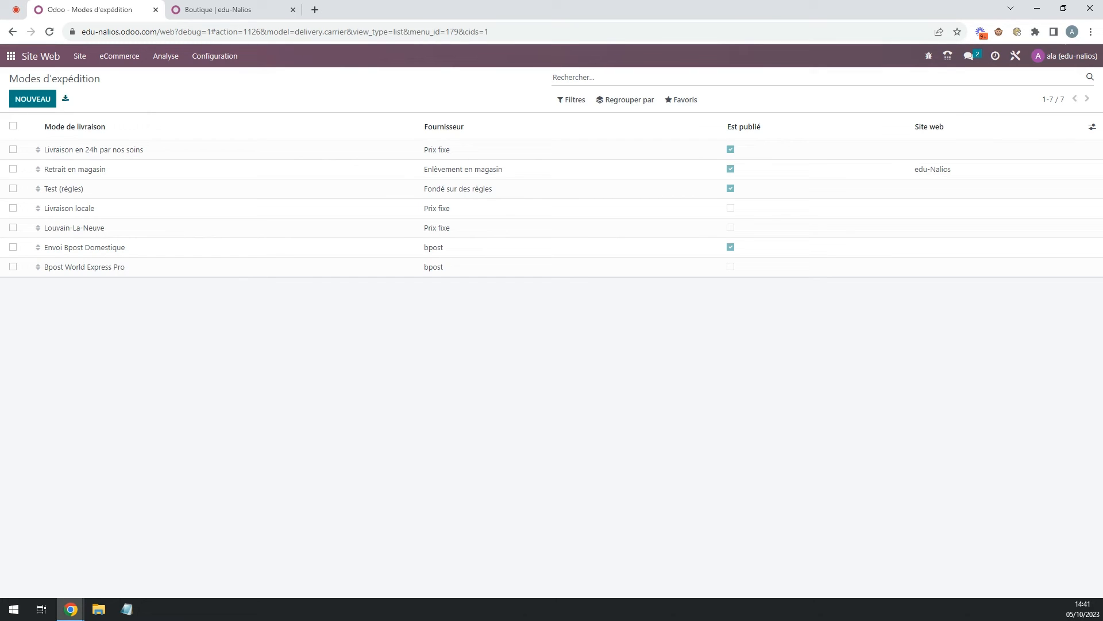
# - In the online shop, open the cart and proceed through checkout to the choice of delivery method
pyautogui.click(248, 9)
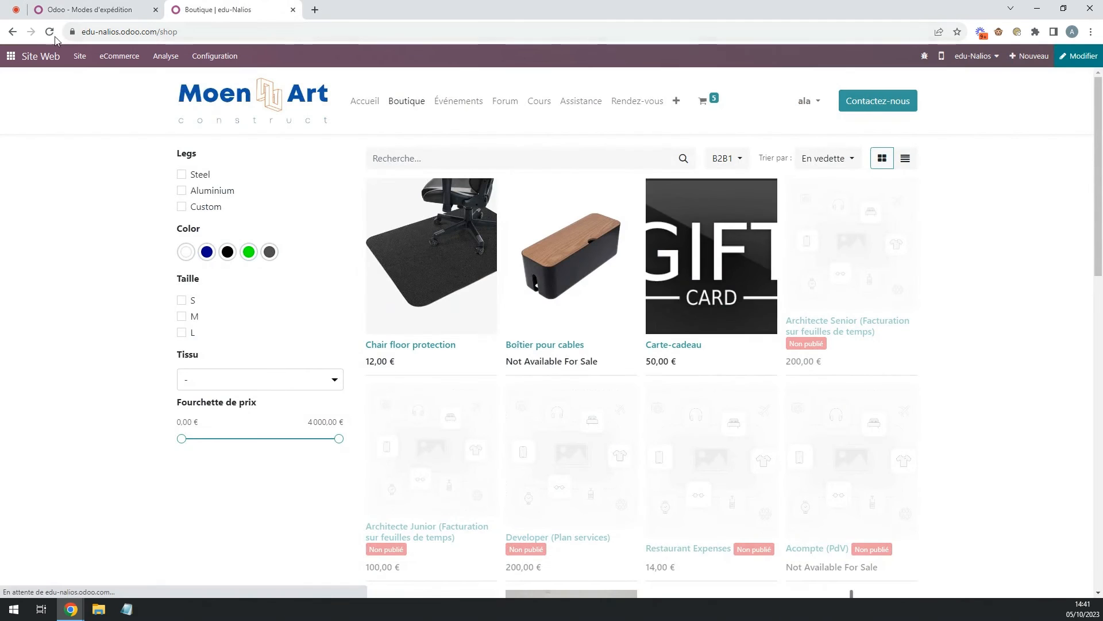
pyautogui.moveTo(705, 101)
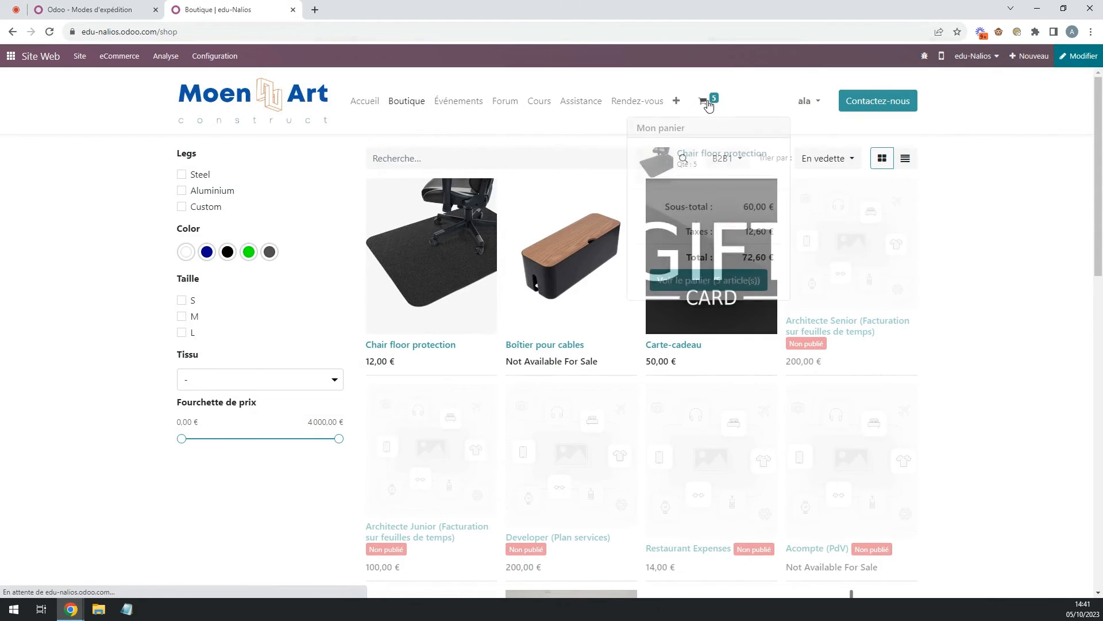
pyautogui.click(708, 280)
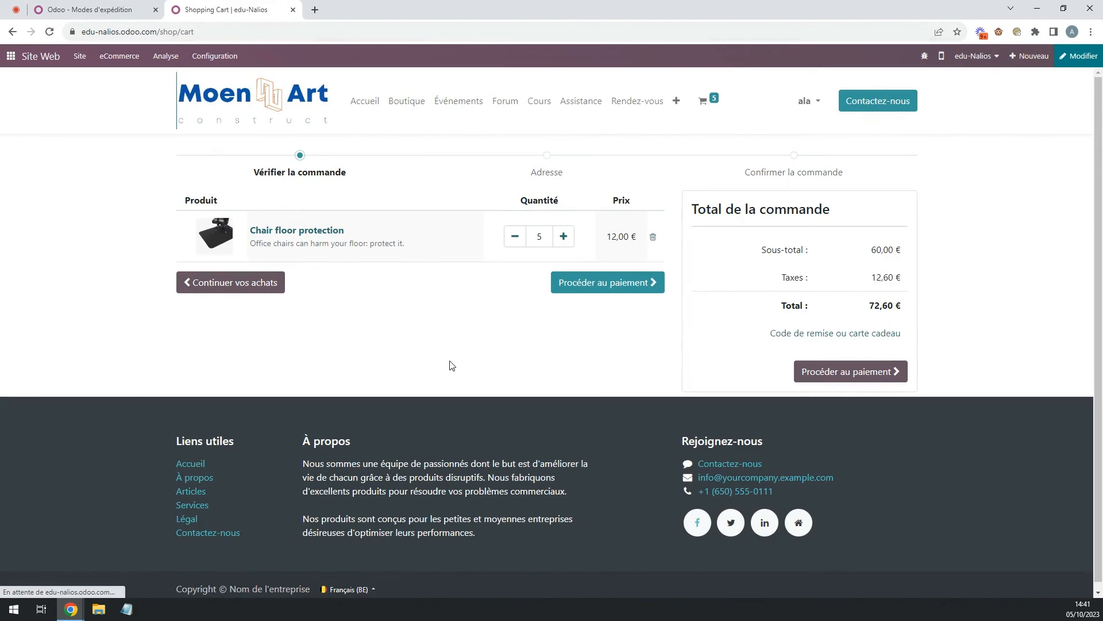
pyautogui.click(632, 282)
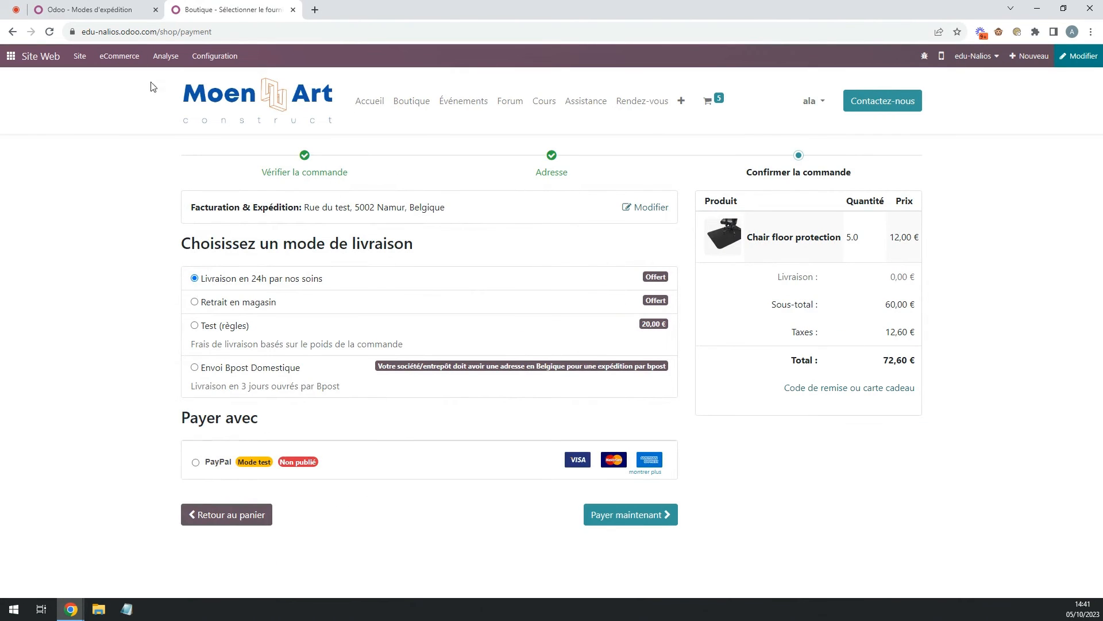
# - Compare the delivery methods offered at checkout with the shipping methods list, and examine the destination availability of Livraison en 24h par nos soins
pyautogui.click(94, 9)
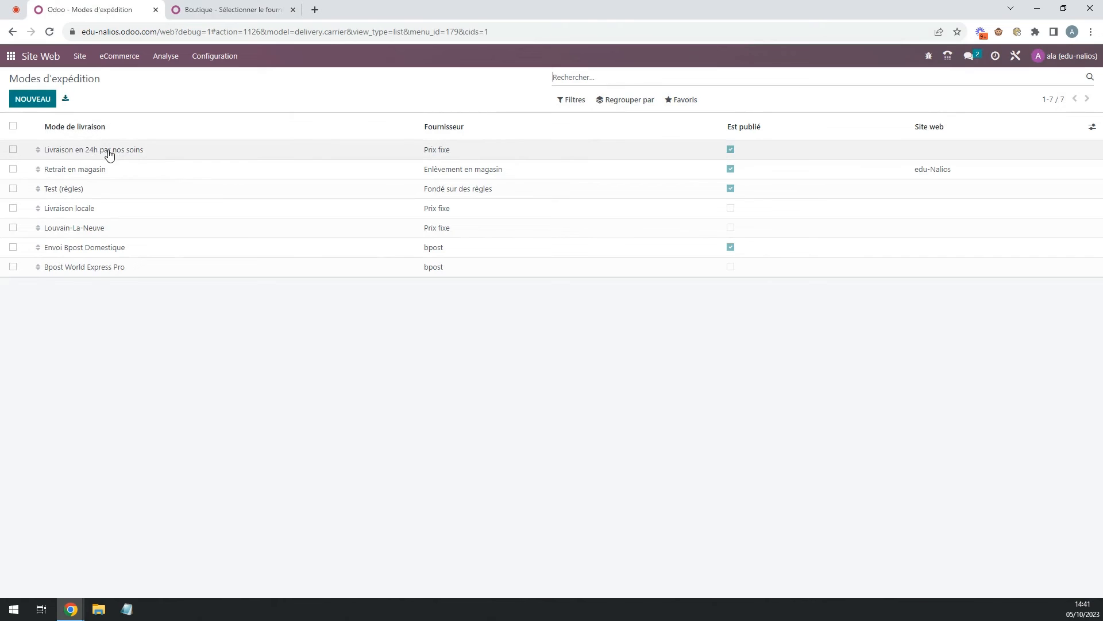
pyautogui.click(224, 9)
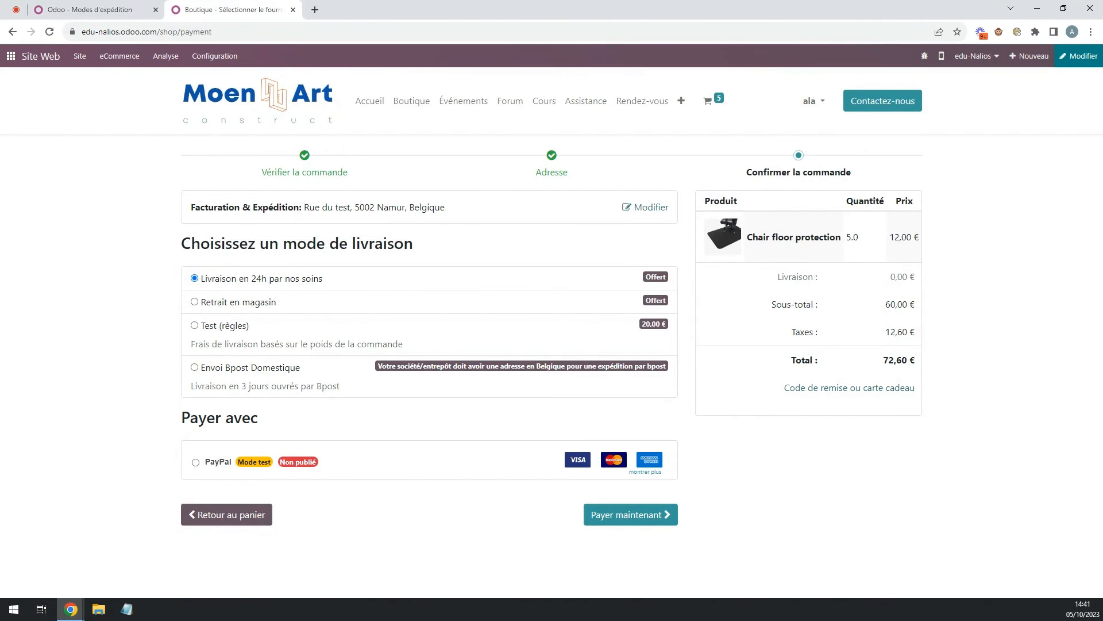
pyautogui.click(104, 9)
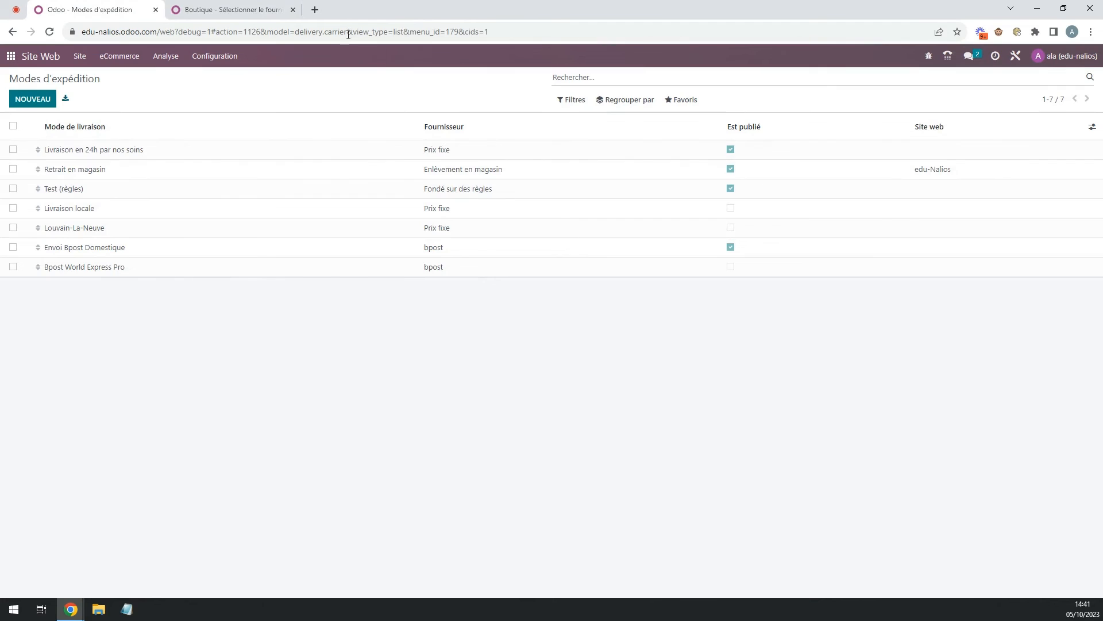
pyautogui.click(259, 8)
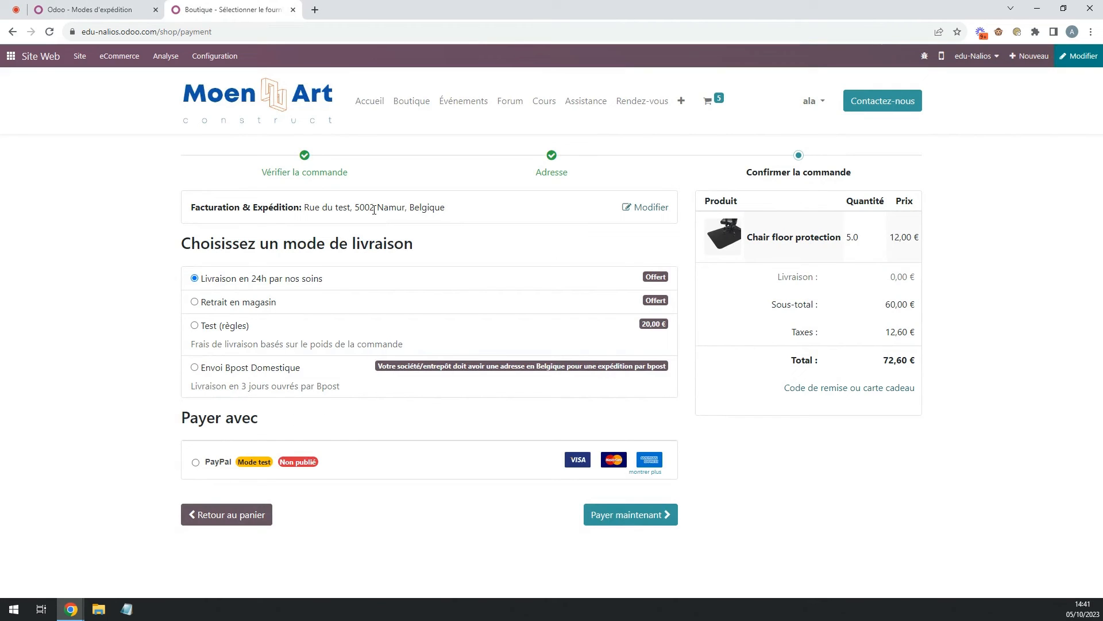
pyautogui.click(120, 8)
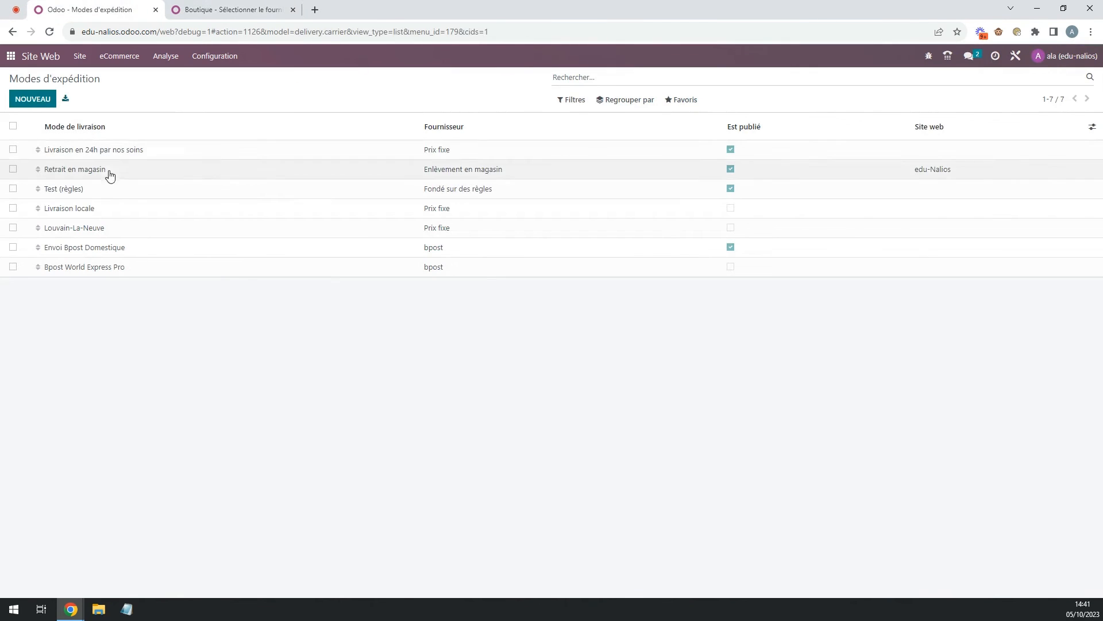
pyautogui.click(135, 150)
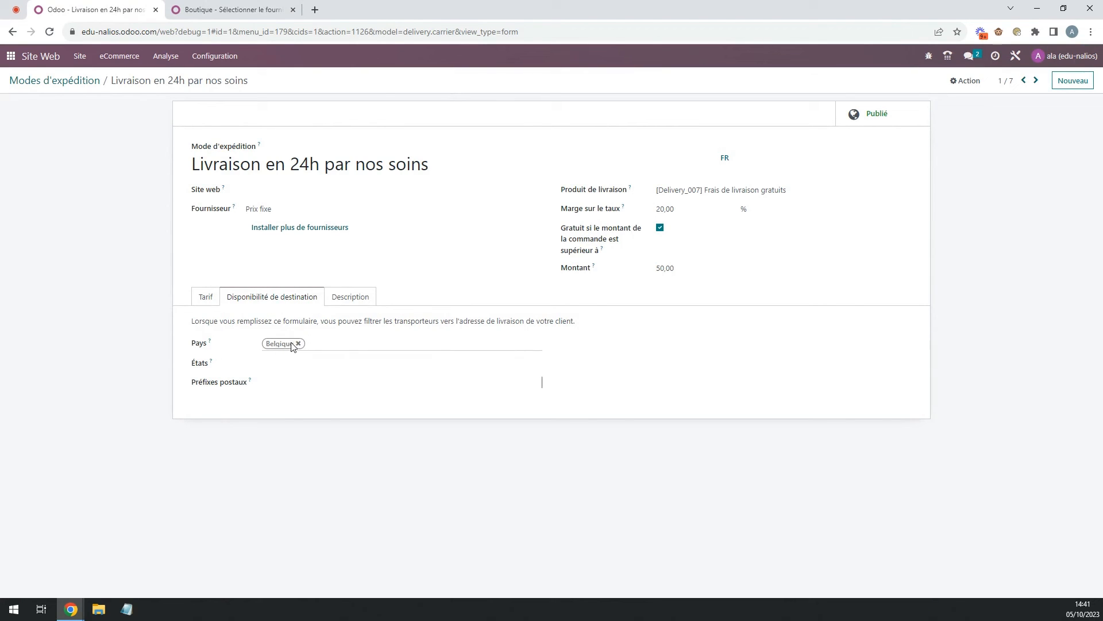
pyautogui.click(76, 81)
# - At checkout, change the customer address's country to Afghanistan and confirm the addresses to test which delivery methods are offered
pyautogui.click(227, 10)
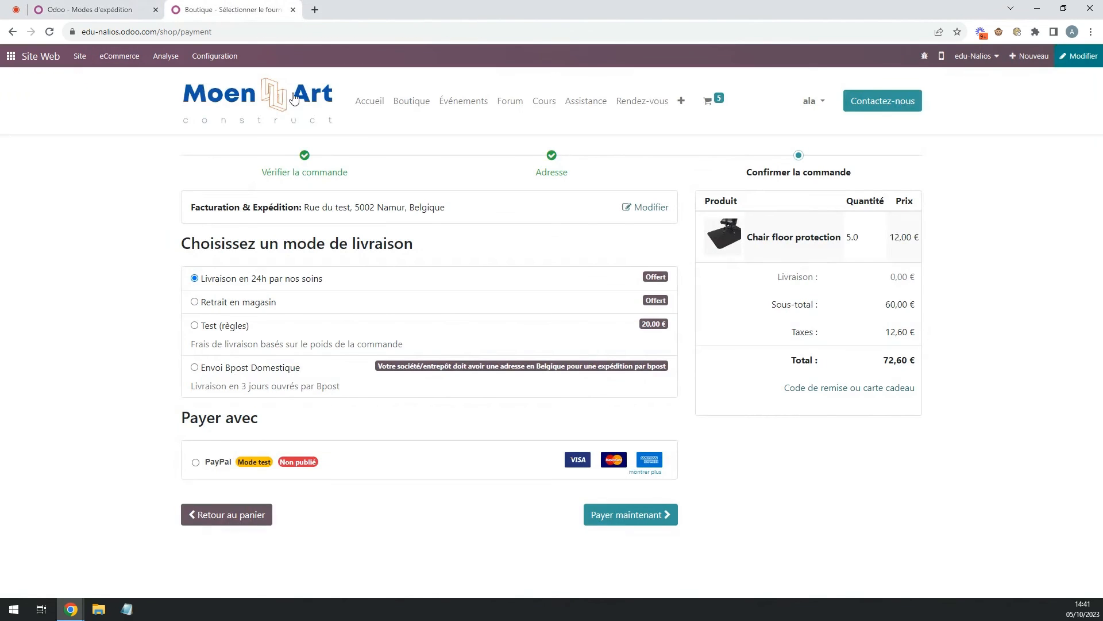
pyautogui.click(650, 212)
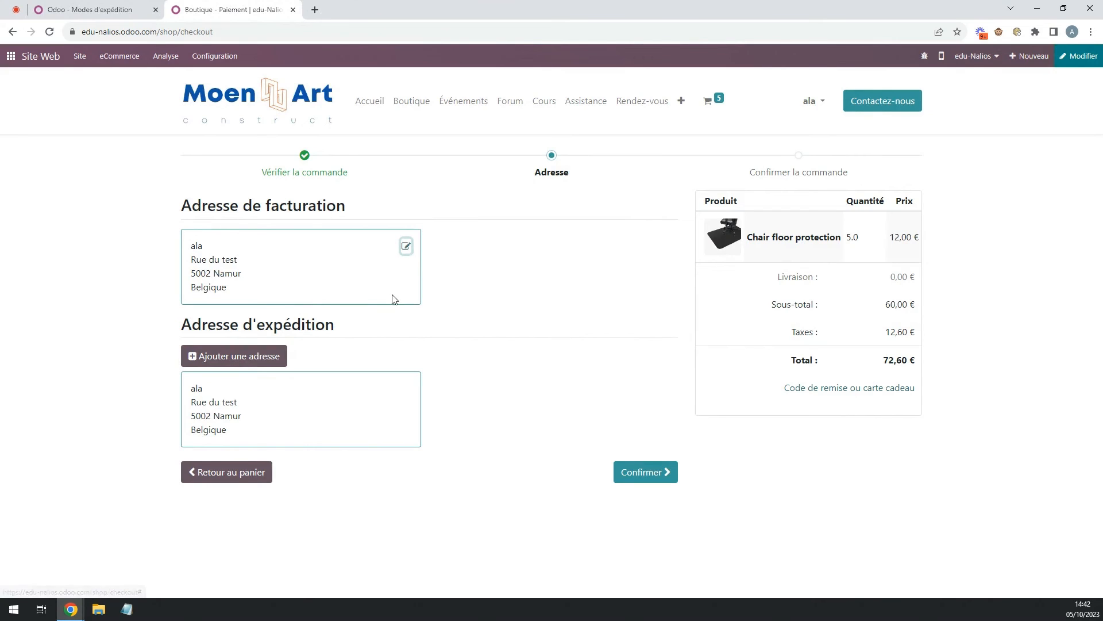
pyautogui.click(415, 248)
pyautogui.scroll(-3, 305, 411)
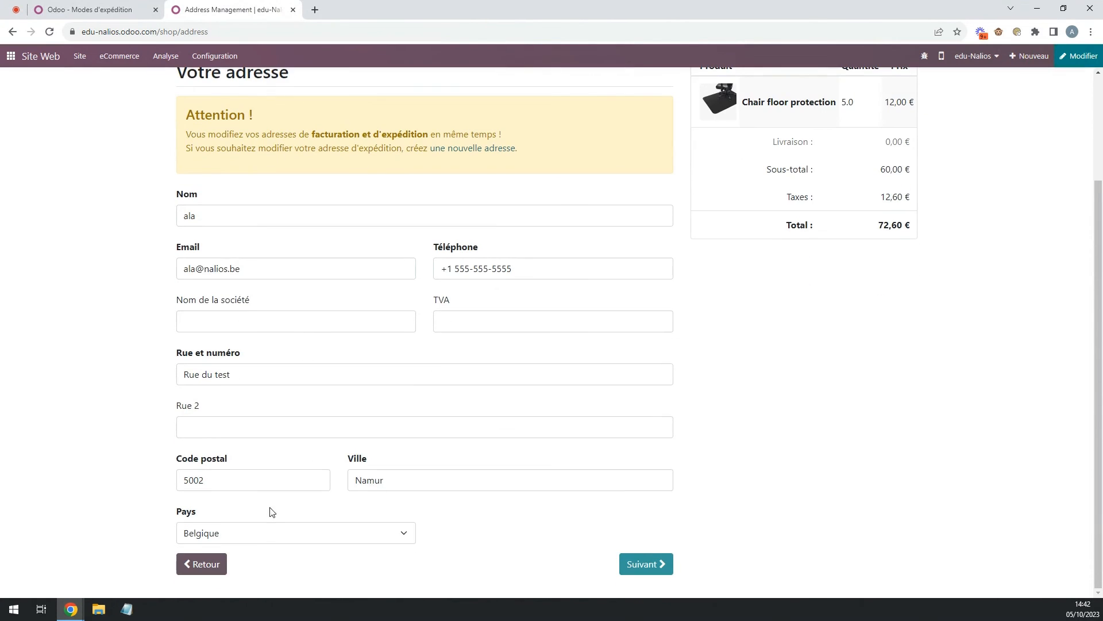
pyautogui.click(251, 543)
pyautogui.scroll(1, 247, 299)
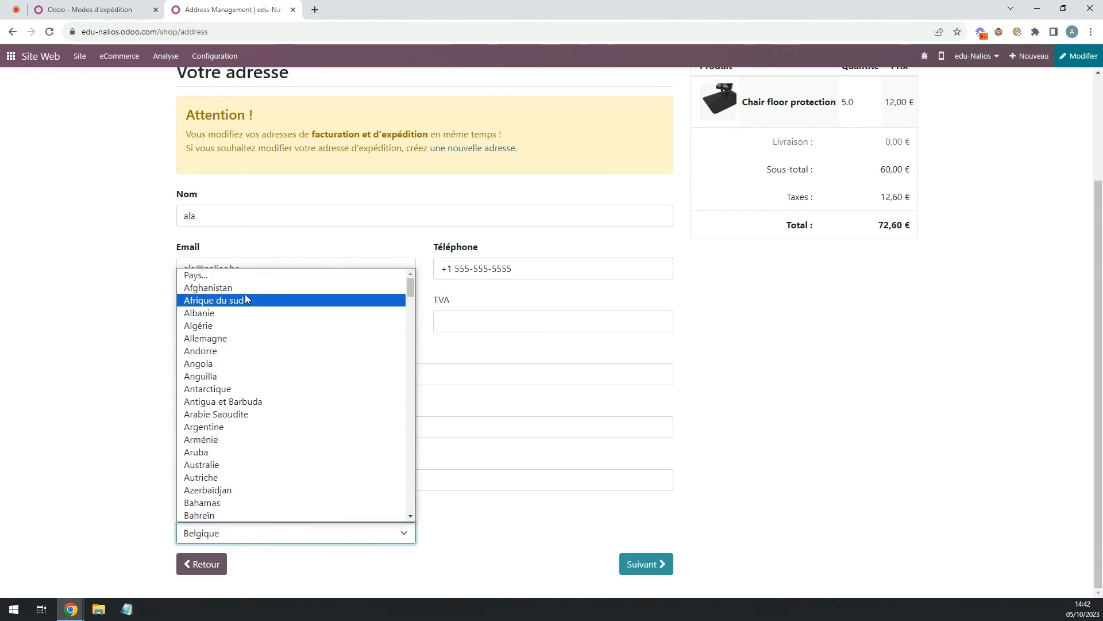
pyautogui.click(247, 286)
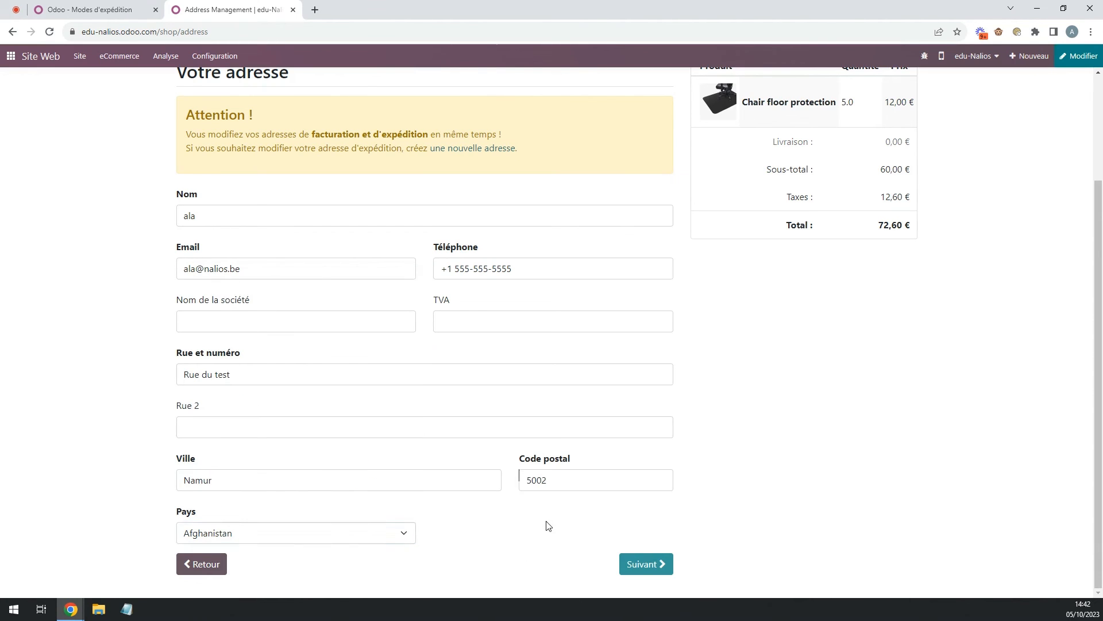
pyautogui.click(639, 564)
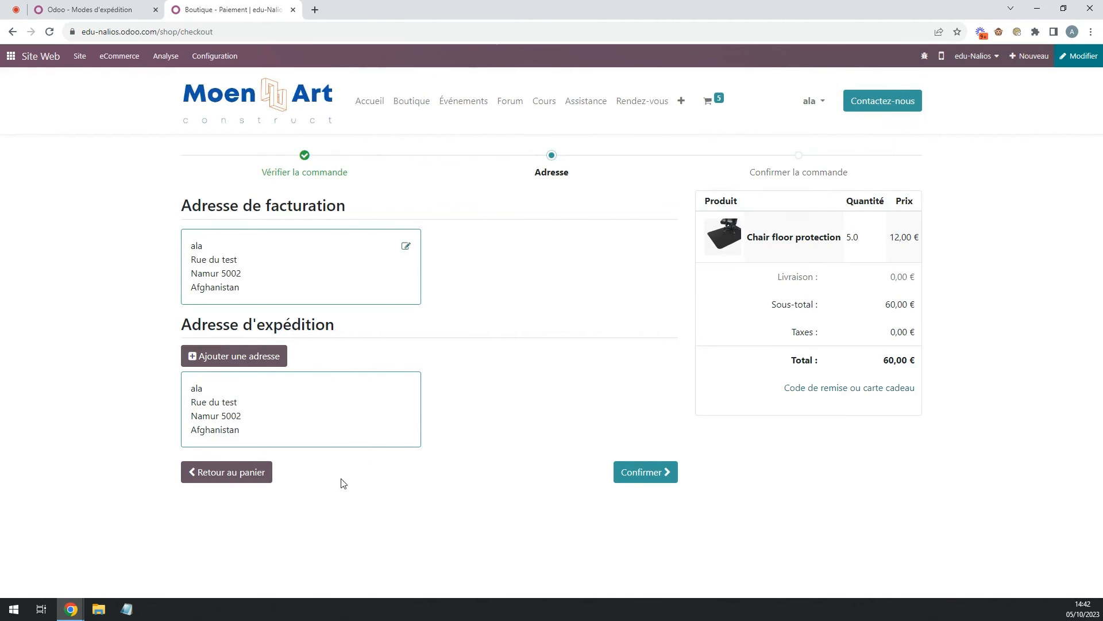
pyautogui.click(647, 478)
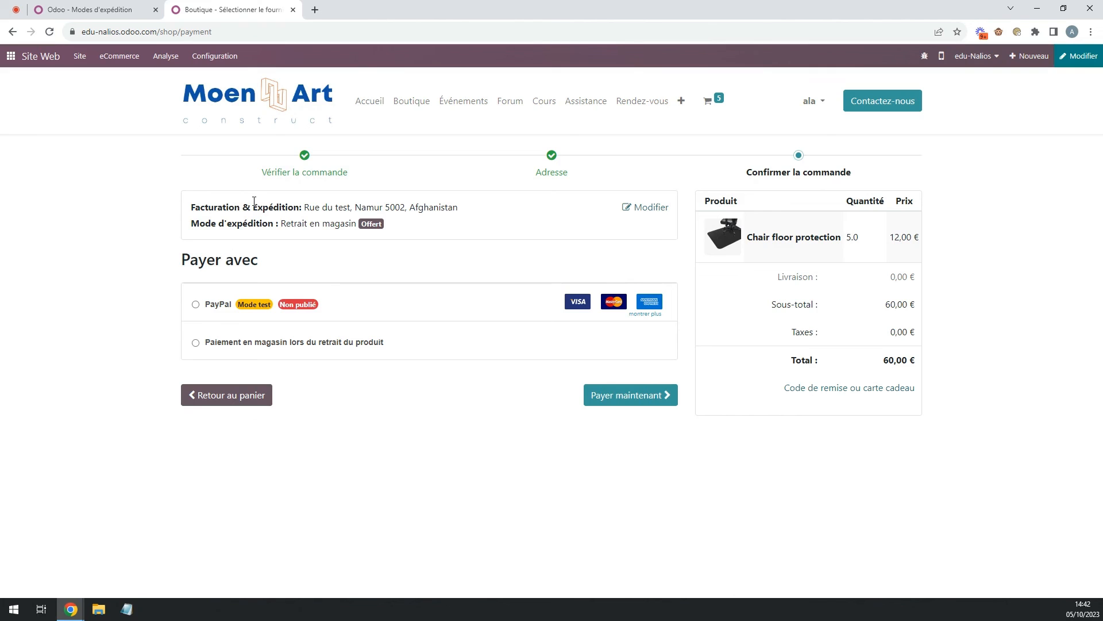
# - Check the shipping methods list against the checkout, set the customer address's country to Belgique and confirm the addresses
pyautogui.click(109, 10)
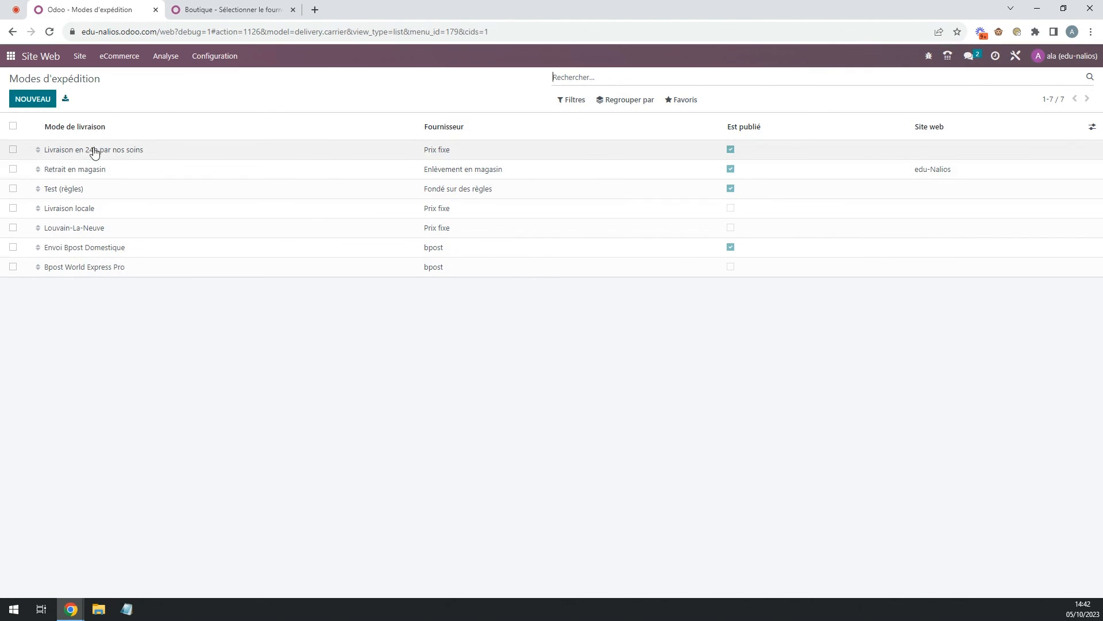
pyautogui.hotkey('ctrl', 'Tab')
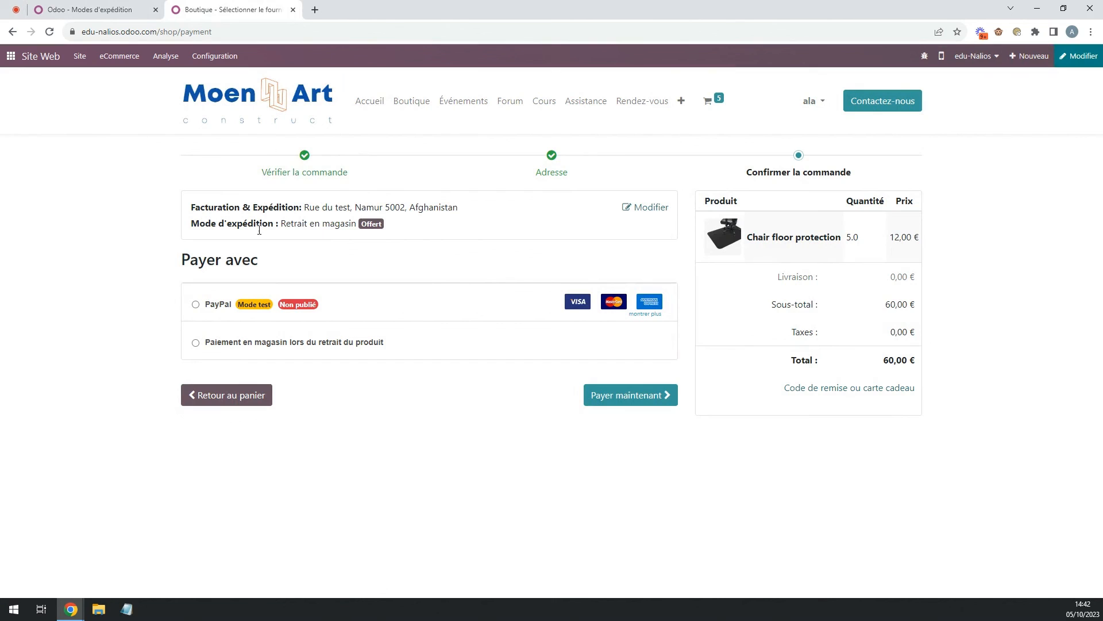
pyautogui.click(633, 208)
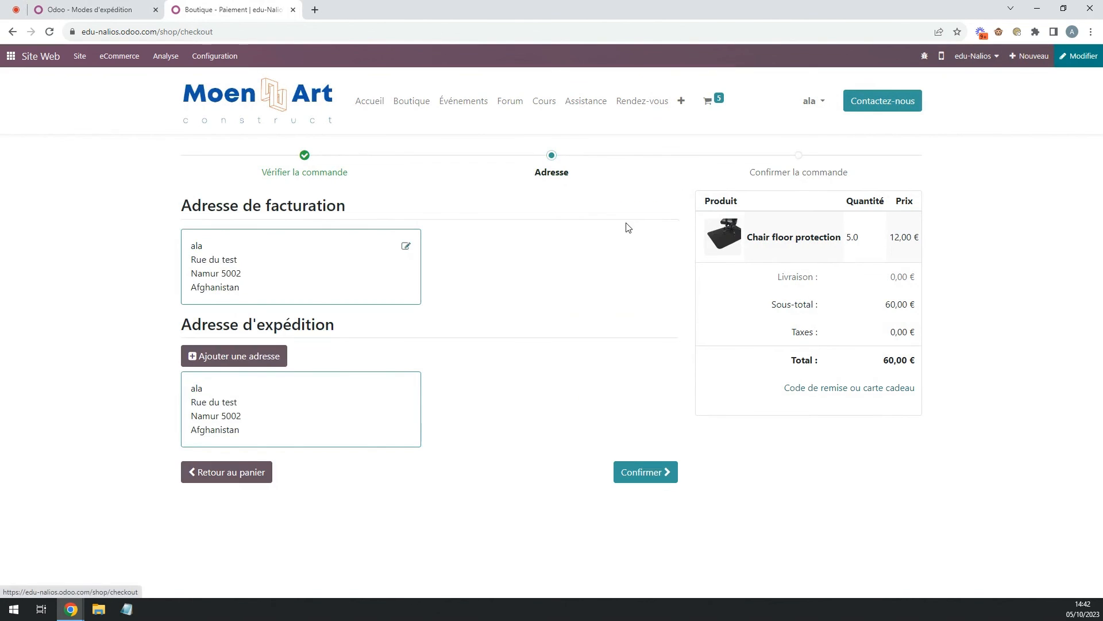
pyautogui.click(406, 246)
pyautogui.scroll(-3, 373, 415)
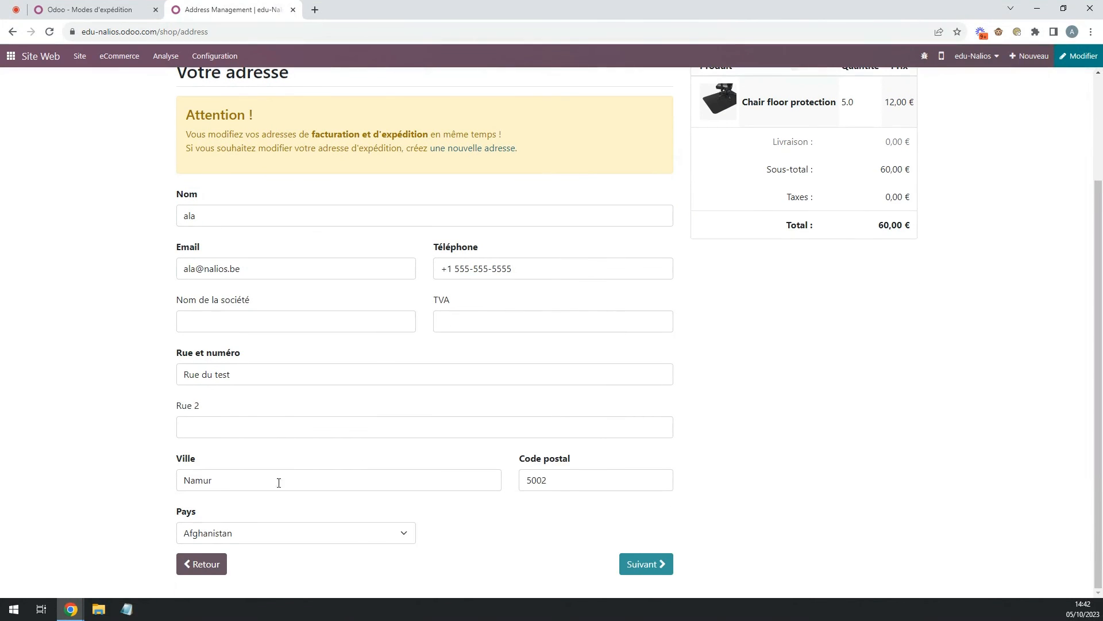
pyautogui.click(258, 533)
pyautogui.scroll(-3, 265, 469)
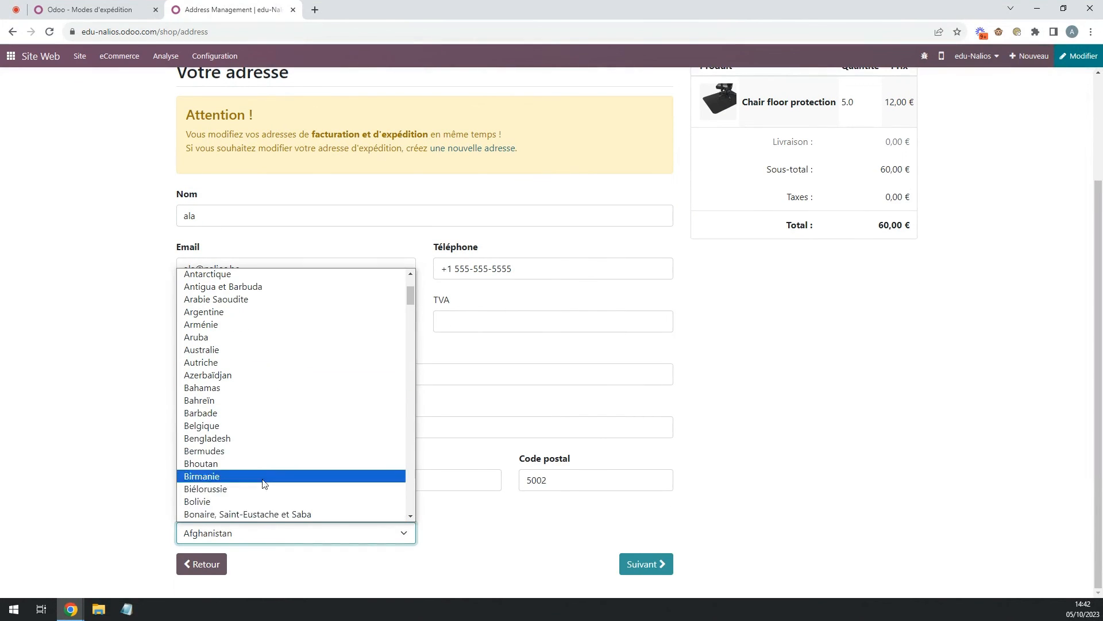
pyautogui.click(315, 428)
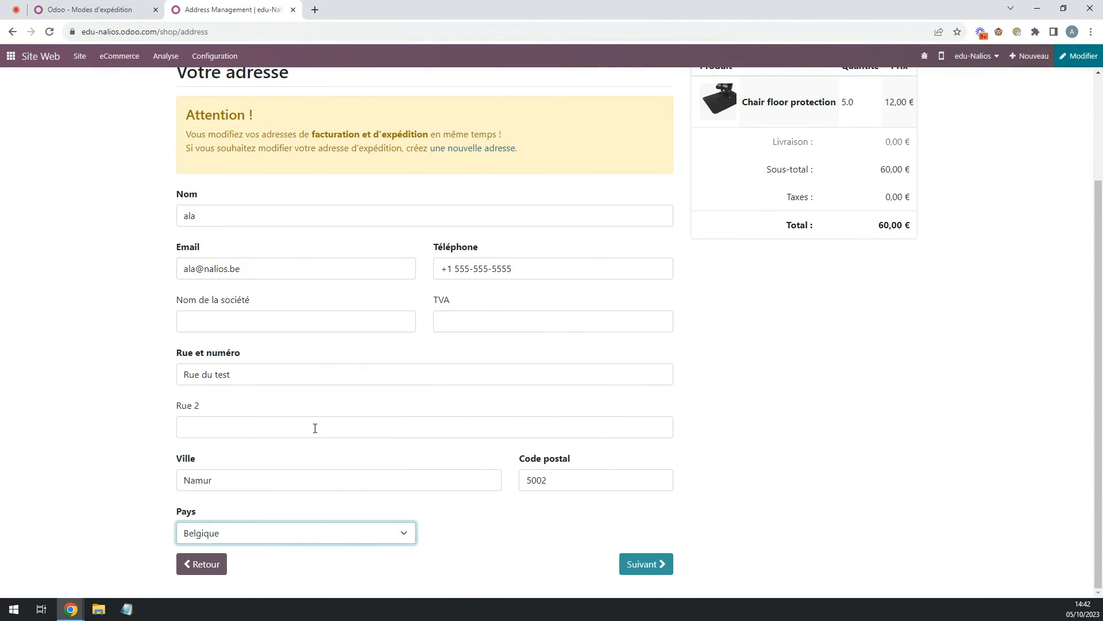
pyautogui.click(641, 564)
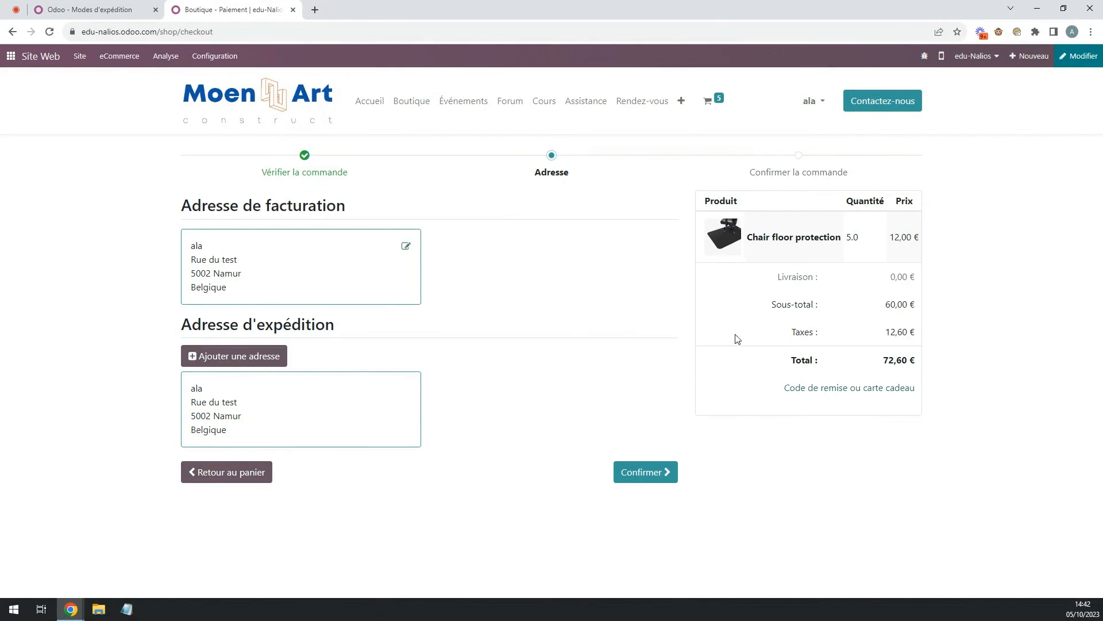
pyautogui.click(664, 471)
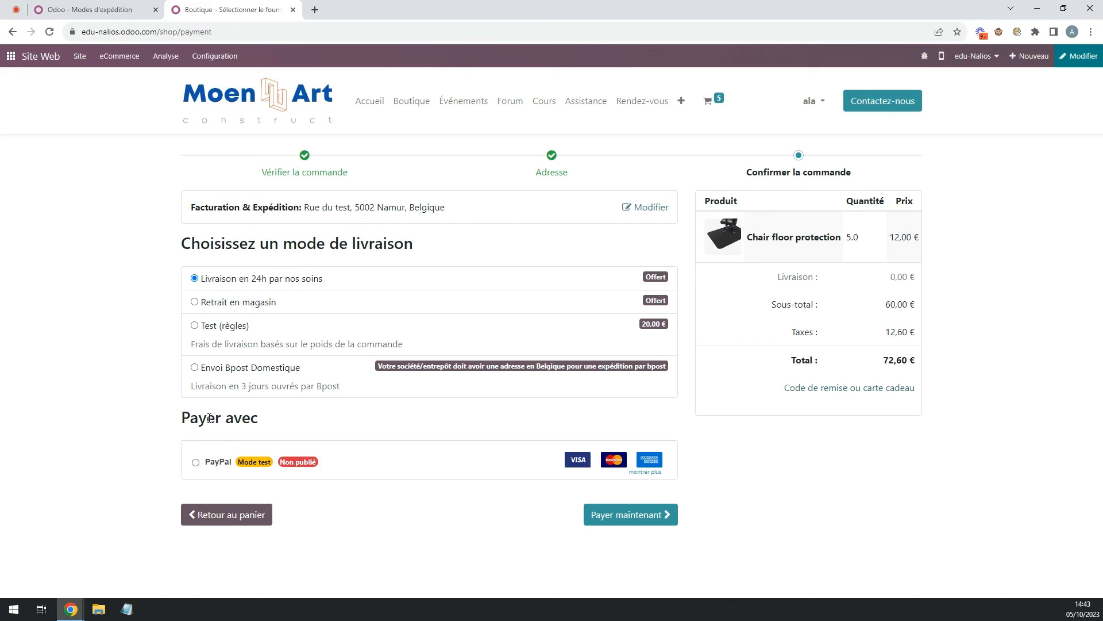
# - Compare the payment options for Retrait en magasin and Livraison en 24h par nos soins by selecting each delivery method in turn
pyautogui.click(195, 303)
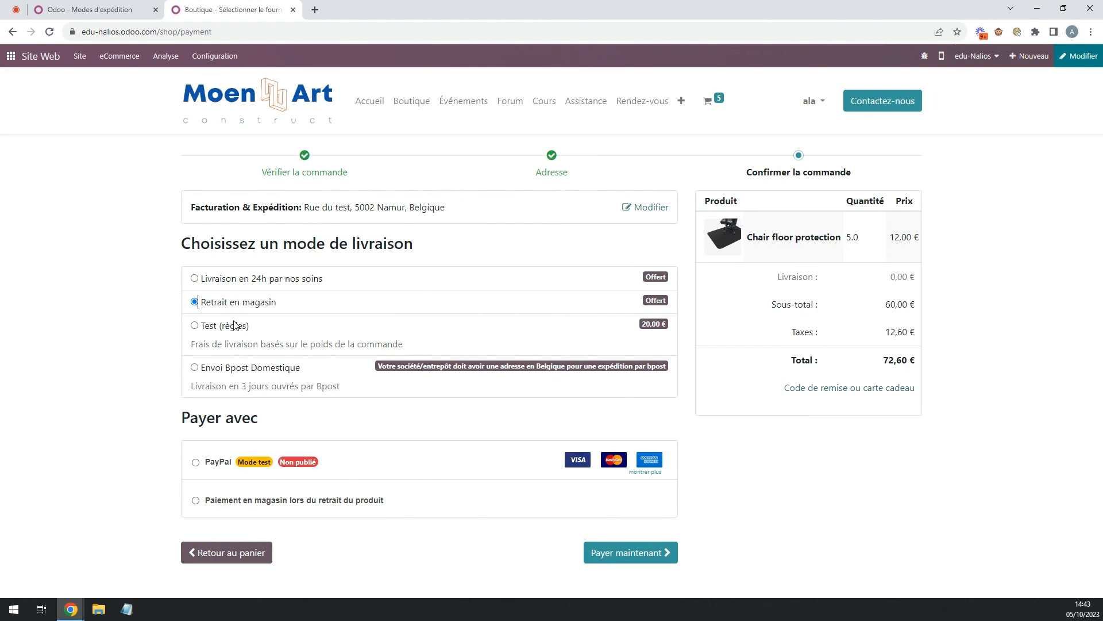
pyautogui.click(194, 280)
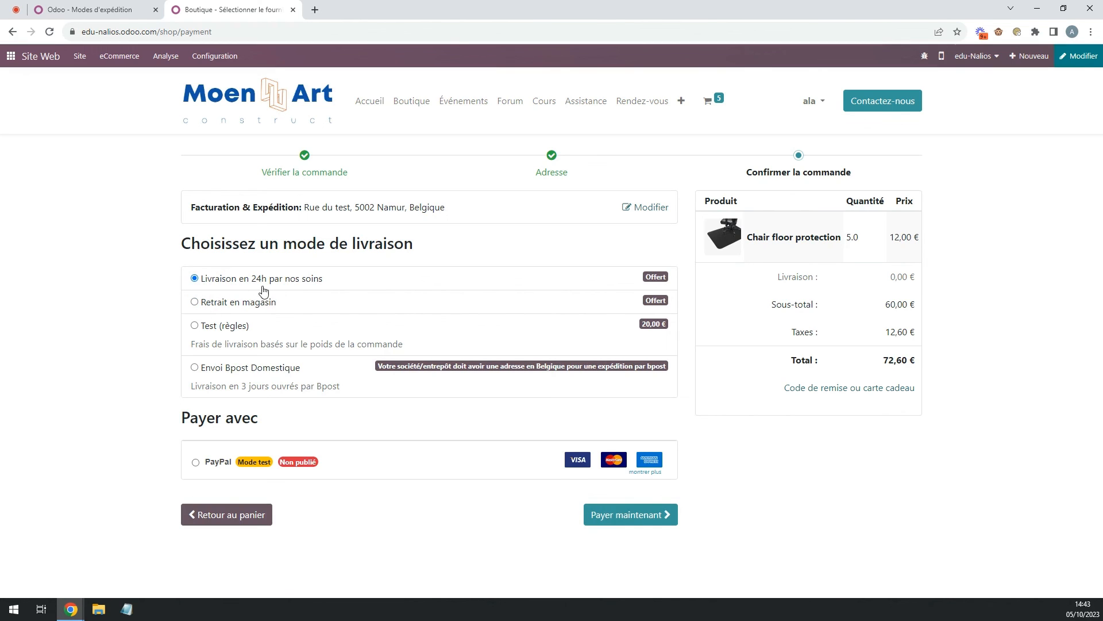